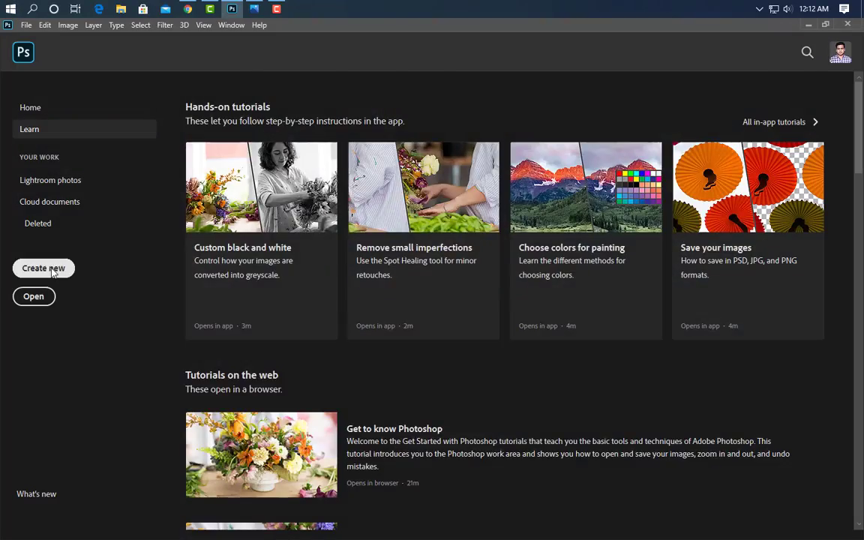
Start a new document and begin naming its preset 'Facebook Cover Design'
left_click(51, 273)
left_click(600, 114)
type("Facebook Cover Design")
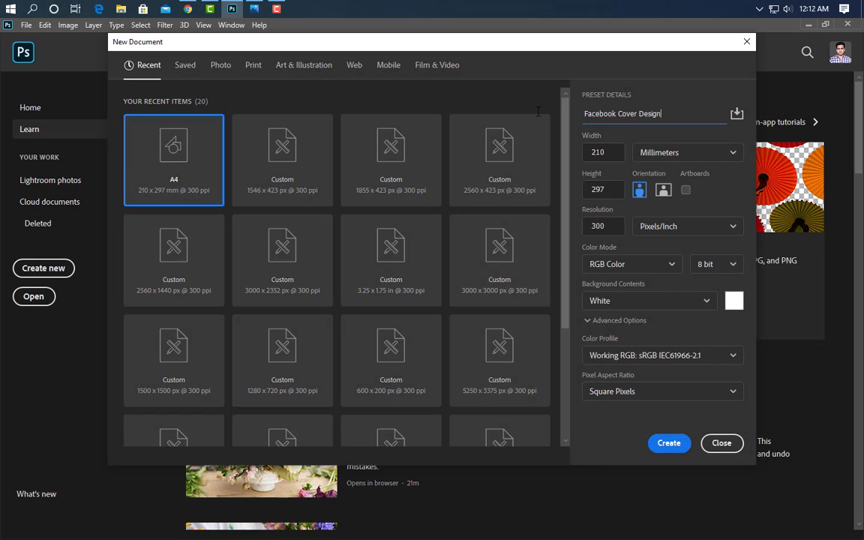
Switch the document units to pixels and create the 3000 × 1108 px canvas
left_click(665, 152)
left_click(663, 175)
type("314")
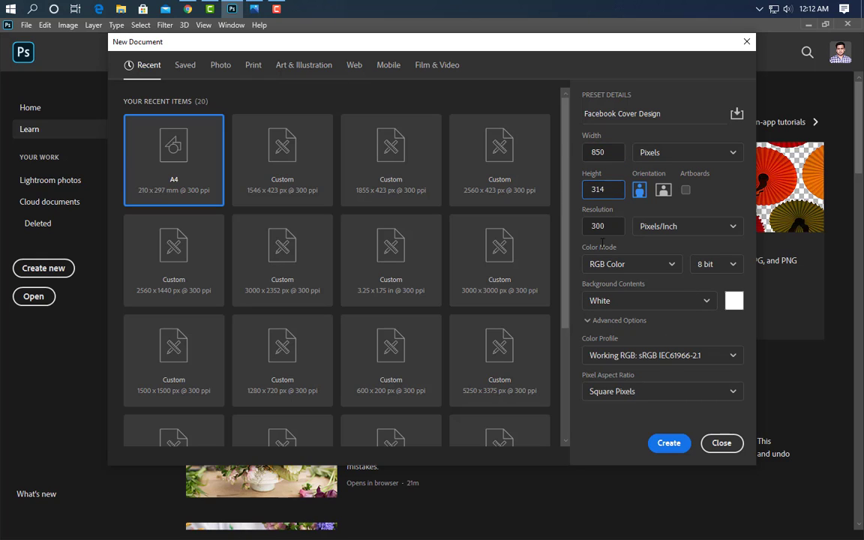
left_click(668, 442)
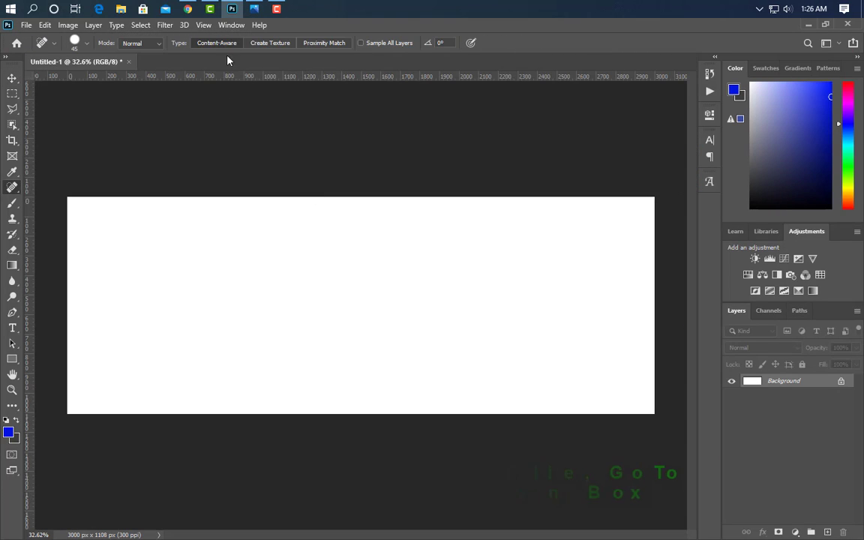
Place BG.jpg as the particle-glow background filling the canvas
left_click(232, 9)
mouse_move(292, 402)
left_mouse_down()
mouse_move(272, 188)
mouse_move(301, 299)
left_mouse_up()
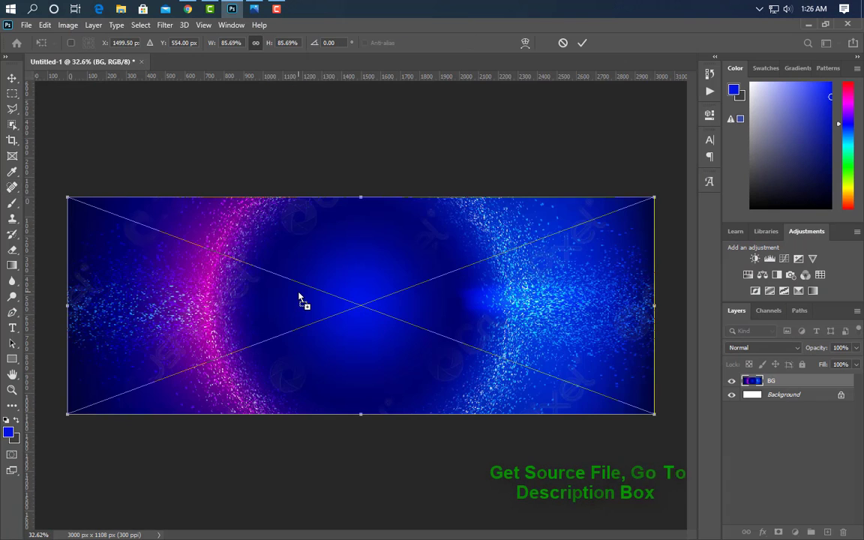
left_click(582, 44)
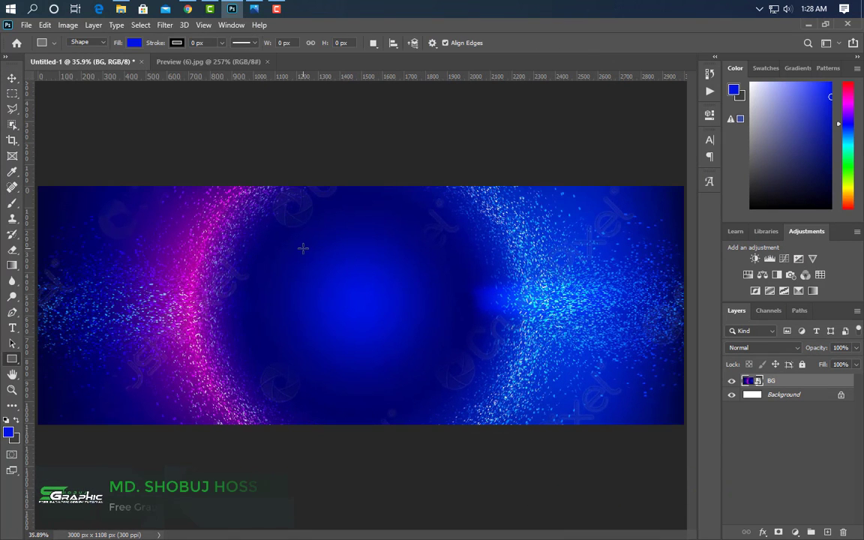
Draw a blue square at the centre and rotate it 45° into a diamond
left_click_drag(303, 248, 444, 389)
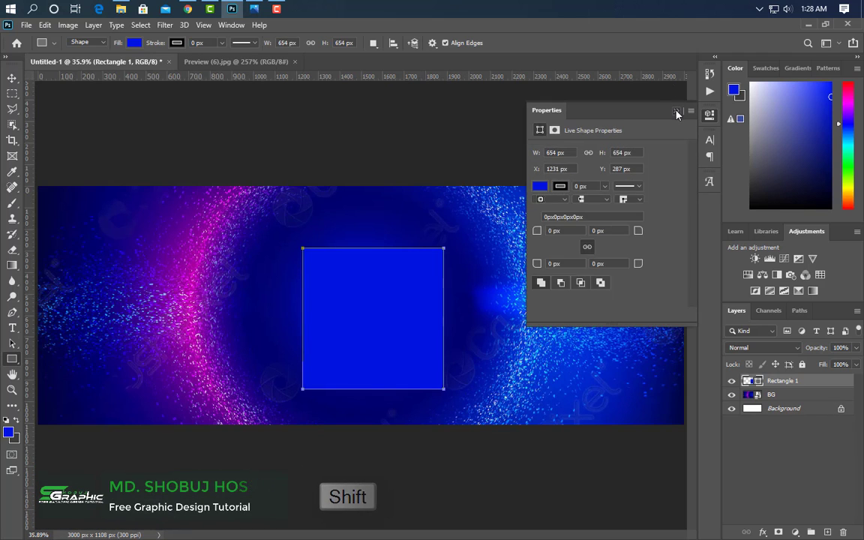
left_click(676, 111)
key("ctrl+t")
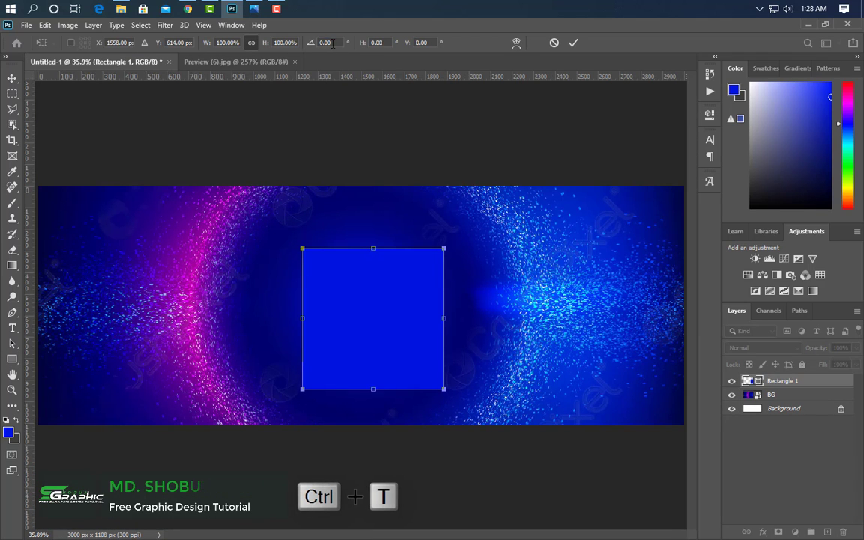
left_click(330, 42)
type("45")
key("Return")
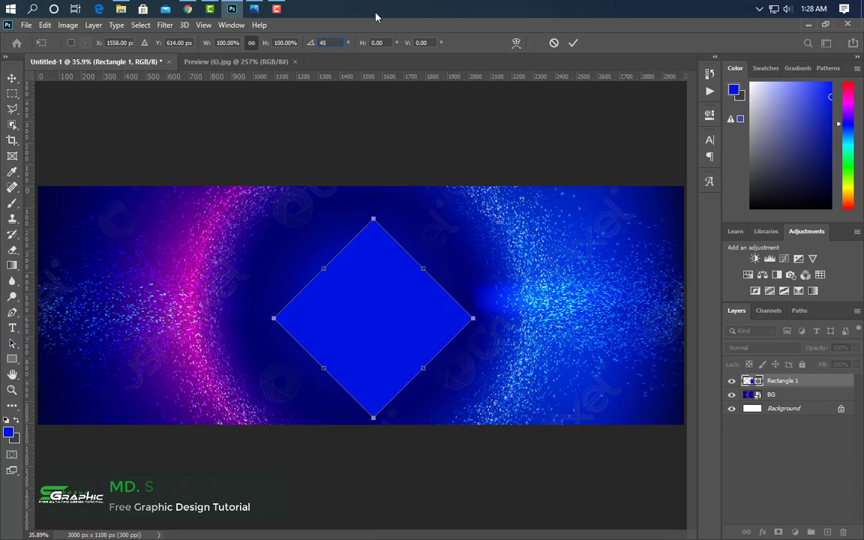
left_click(574, 45)
left_click(379, 220)
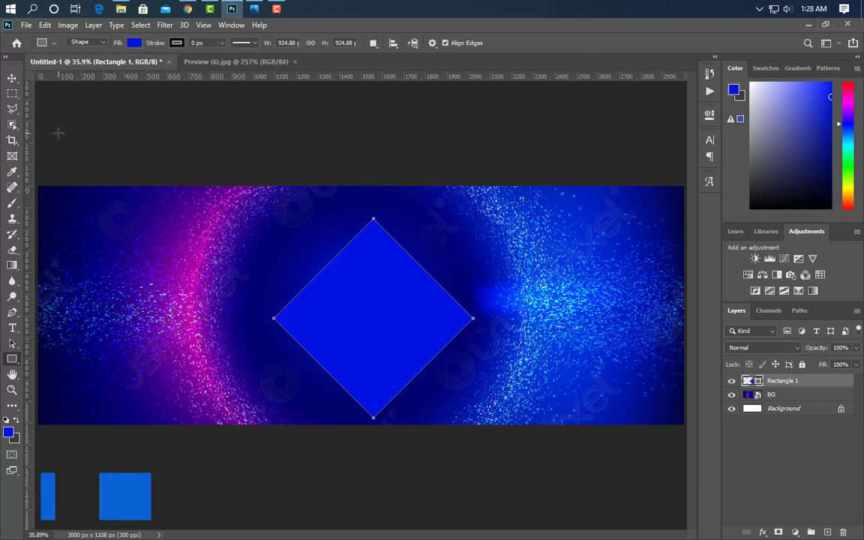
Duplicate the diamond layer and fill the lower copy with the background's pink glow colour
left_click(11, 79)
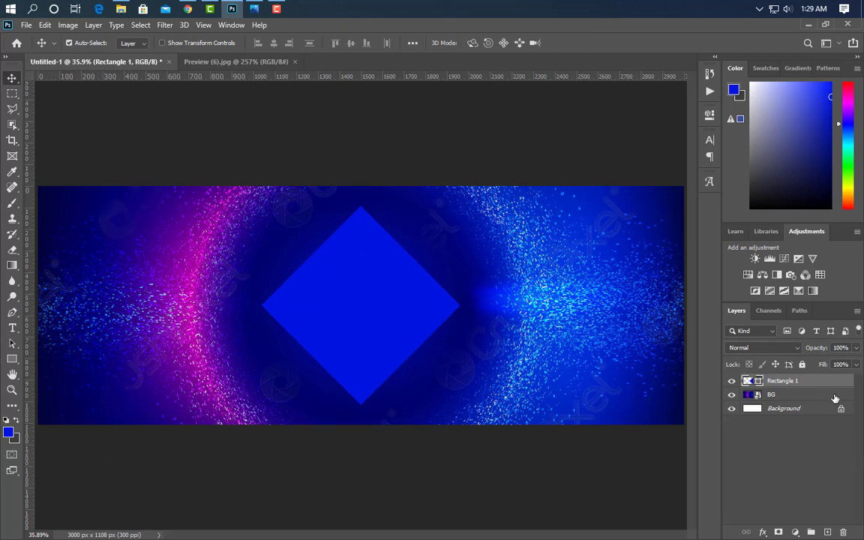
left_click_drag(784, 380, 827, 532)
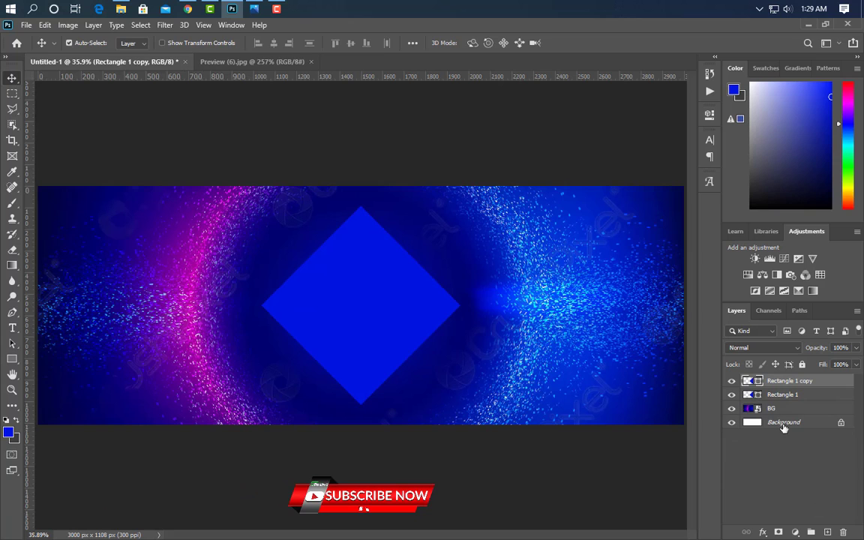
double_click(757, 395)
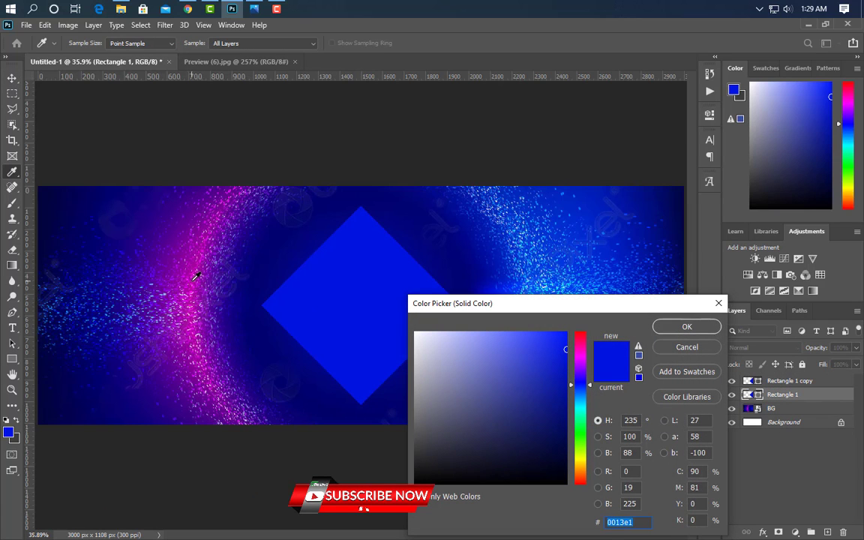
left_click(211, 279)
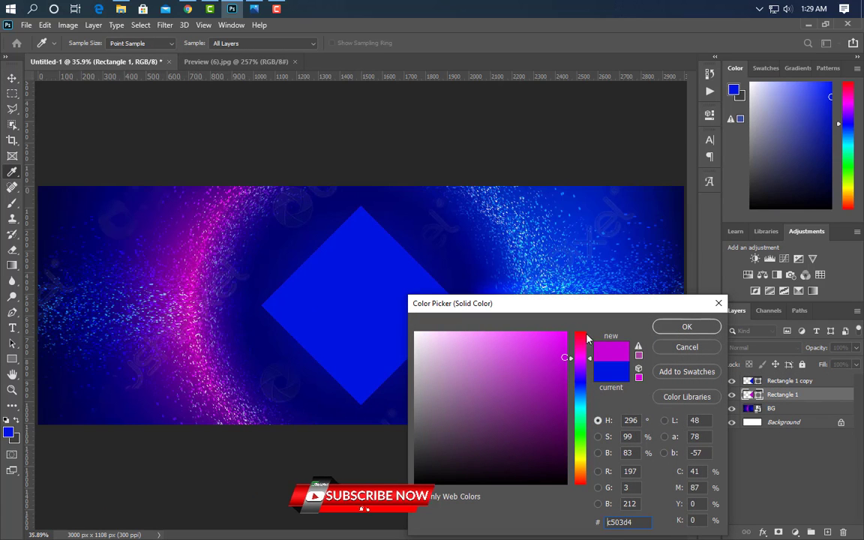
left_click(687, 327)
Scale the top diamond copy down to reveal a thick magenta border
left_click(789, 381)
key("ctrl+t")
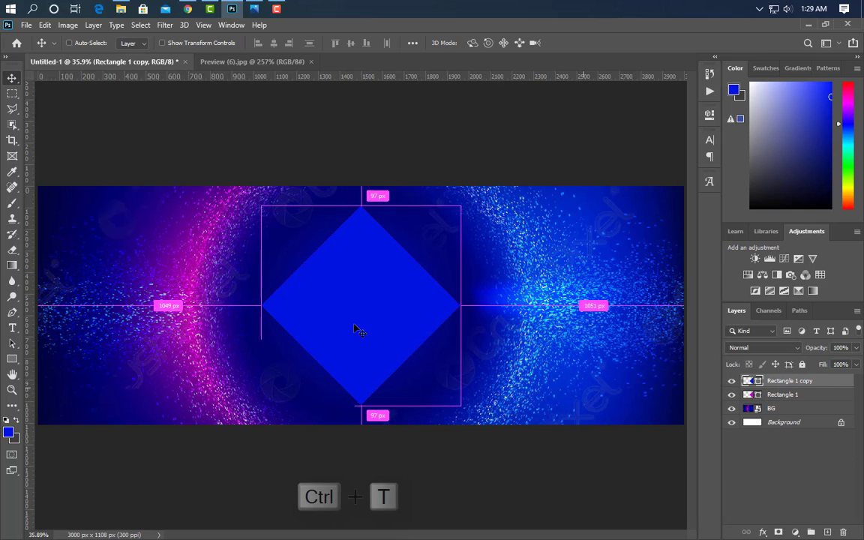
left_click_drag(360, 207, 361, 214)
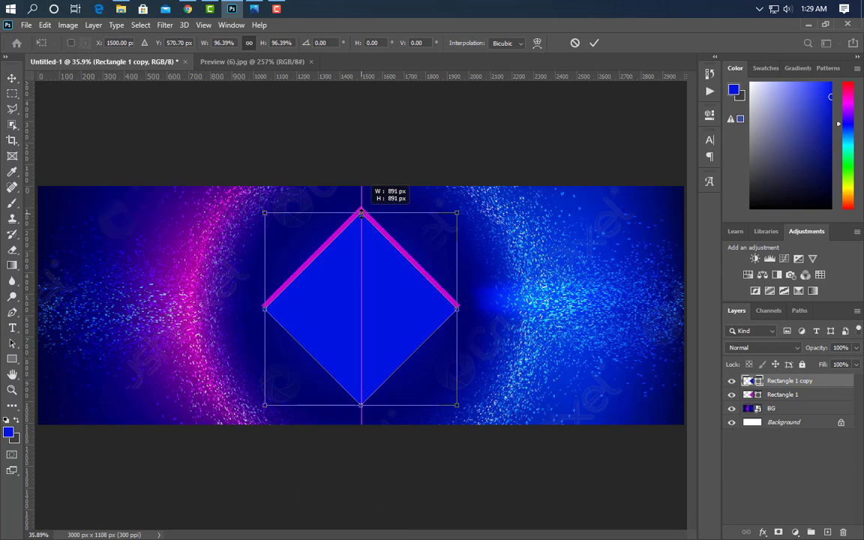
left_click_drag(360, 406, 361, 398)
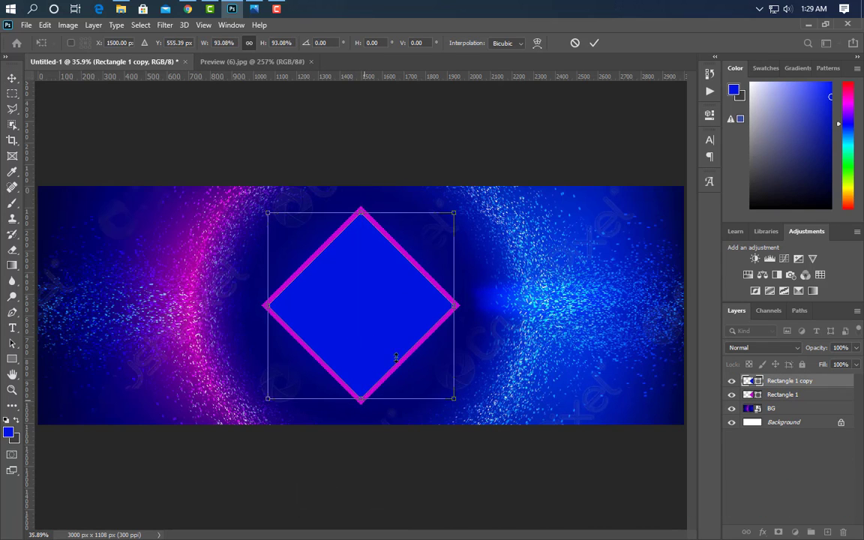
left_click(594, 43)
left_click(459, 395)
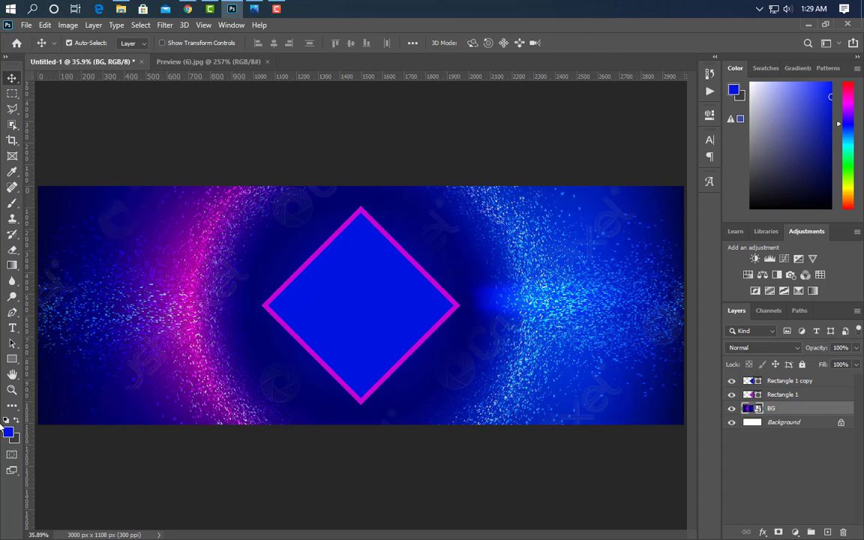
left_click(11, 361)
Draw a square over the diamond with no fill, leaving only its outline
left_click_drag(283, 218, 452, 387)
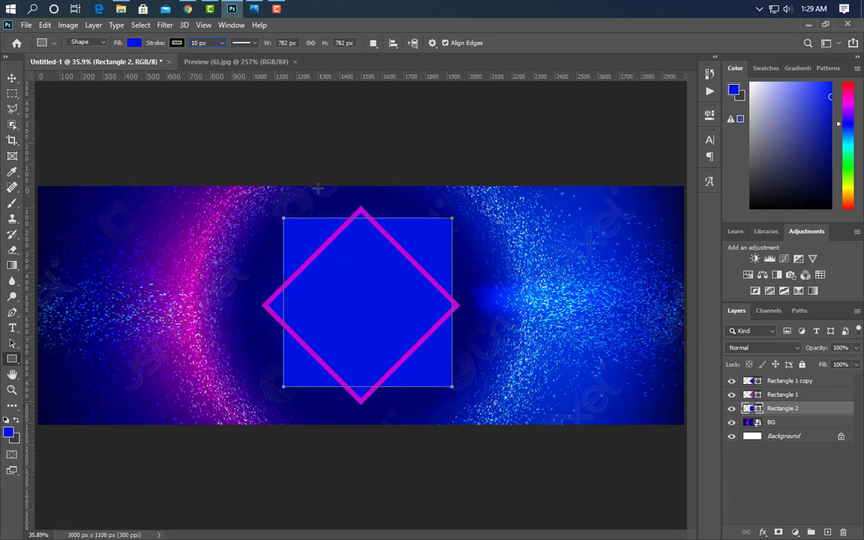
left_click(133, 43)
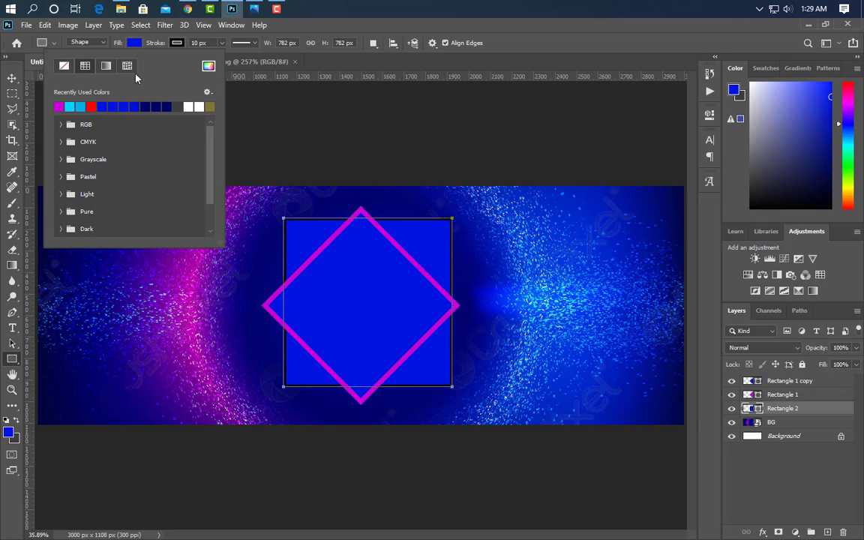
left_click(65, 67)
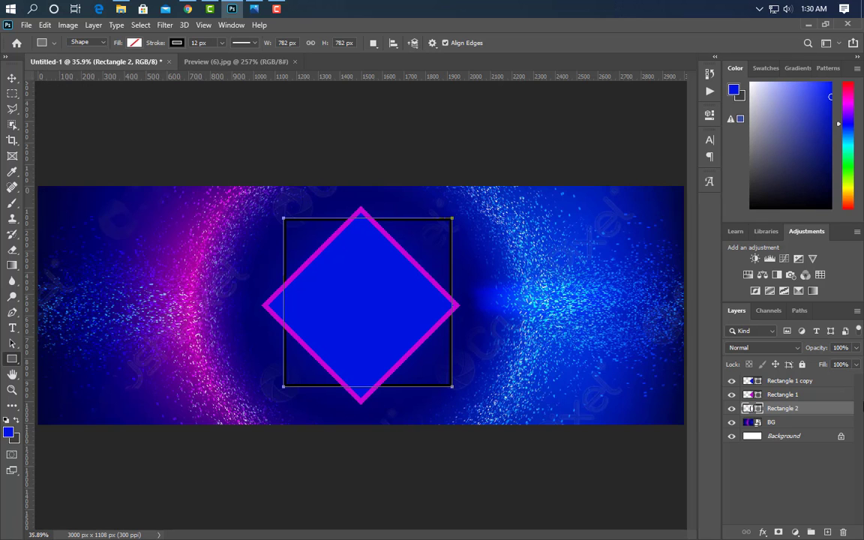
Convert Rectangle 2 to a Smart Object and give it a cyan Color Overlay
right_click(823, 413)
left_click(634, 195)
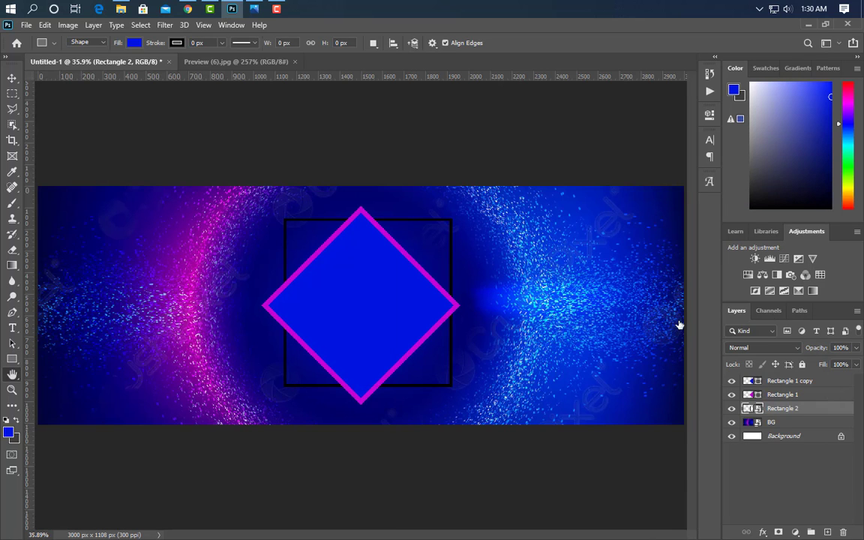
left_click(462, 412)
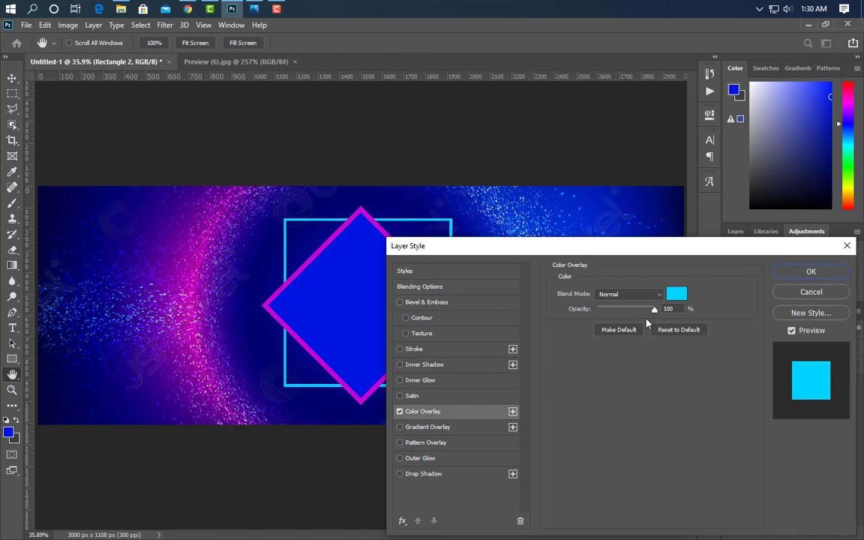
left_click(812, 273)
Centre the cyan square horizontally and vertically on the canvas
key("ctrl+a")
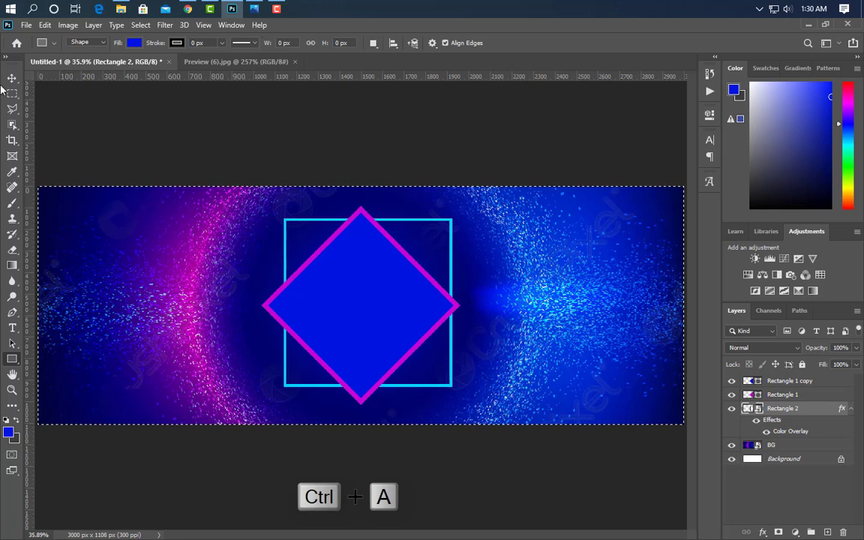
left_click(12, 78)
left_click(273, 43)
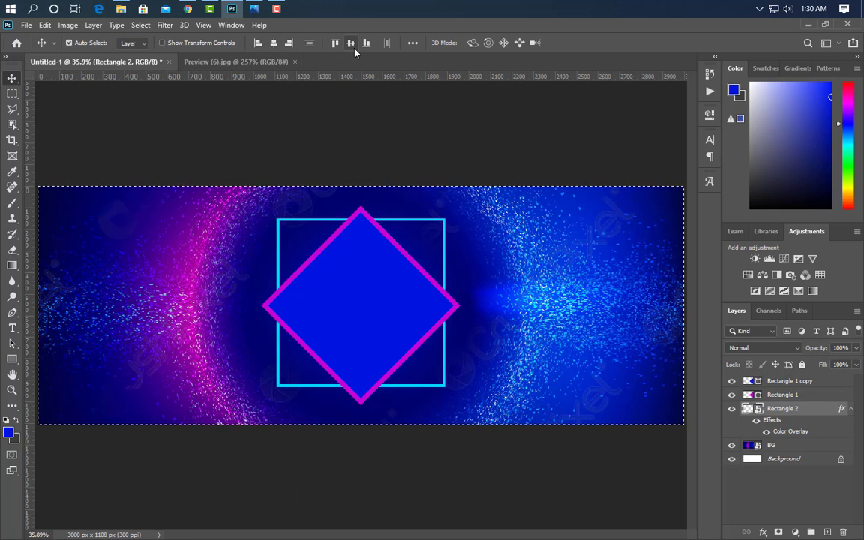
left_click(351, 43)
key("ctrl+d")
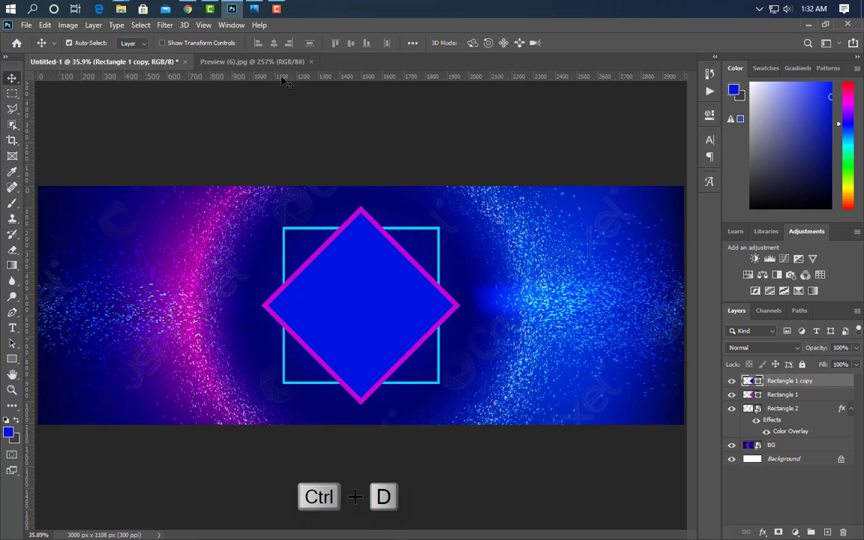
Place the LS715DO-350 photo, clip it into the diamond and enlarge it
left_click(120, 8)
mouse_move(317, 186)
left_mouse_down()
mouse_move(231, 87)
mouse_move(367, 349)
left_mouse_up()
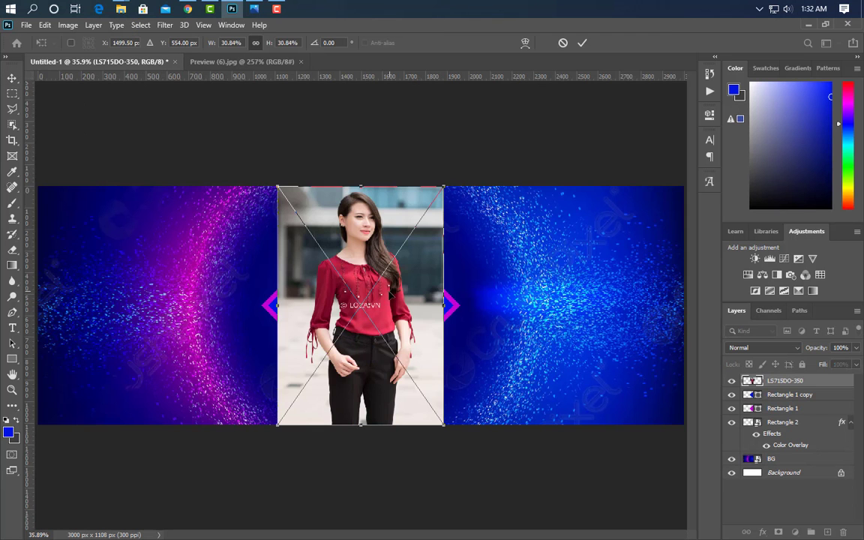
left_click_drag(327, 307, 327, 334)
left_click(583, 43)
right_click(784, 380)
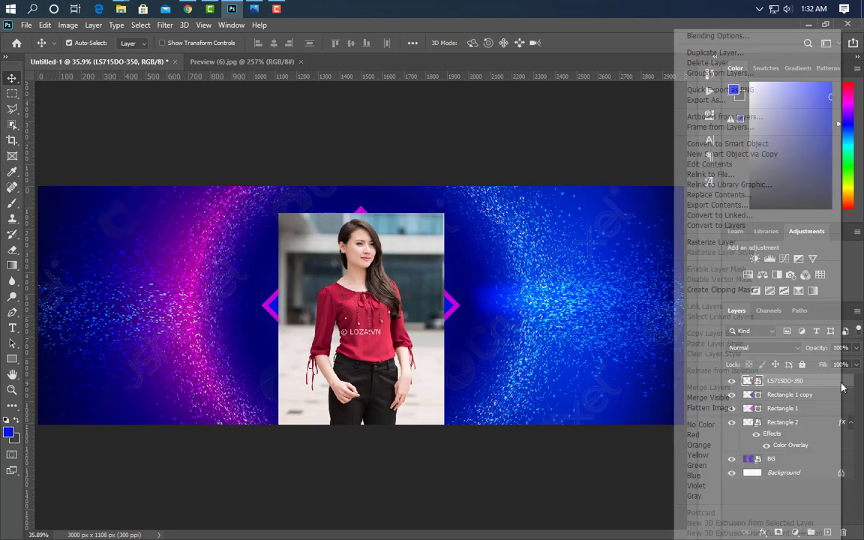
left_click(716, 285)
key("ctrl+t")
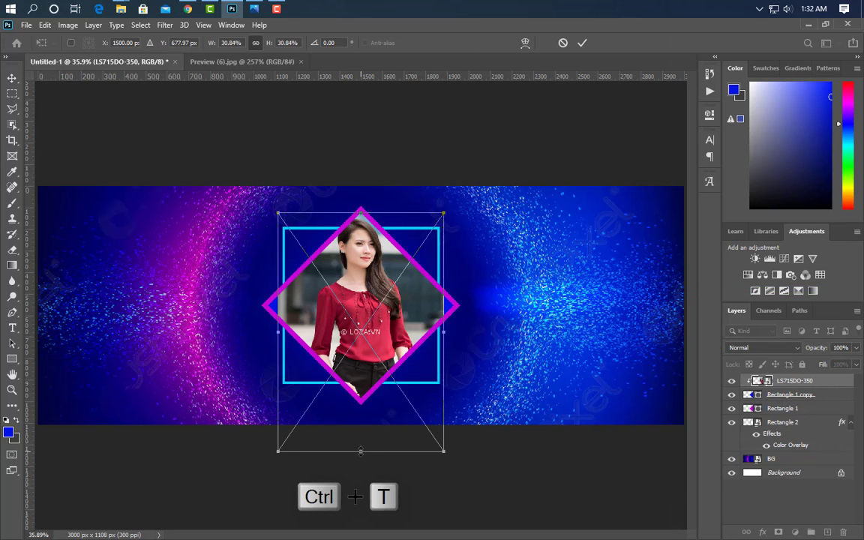
left_click_drag(365, 453, 365, 529)
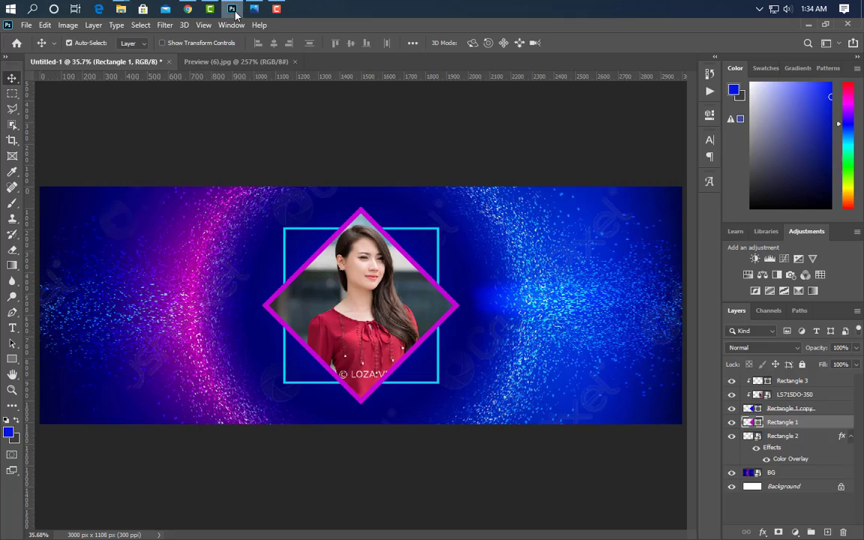
Place the white GRAPHIC logo and scale it into the top-left corner
left_click(235, 13)
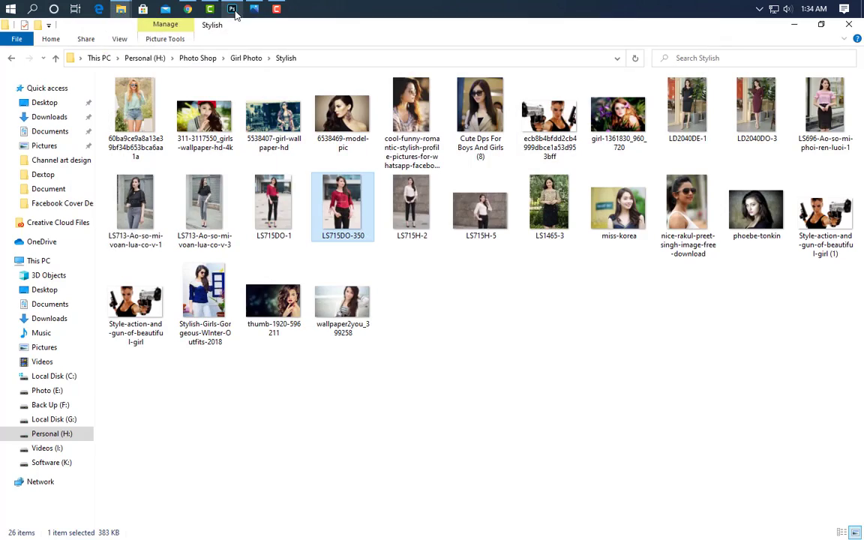
left_click(801, 28)
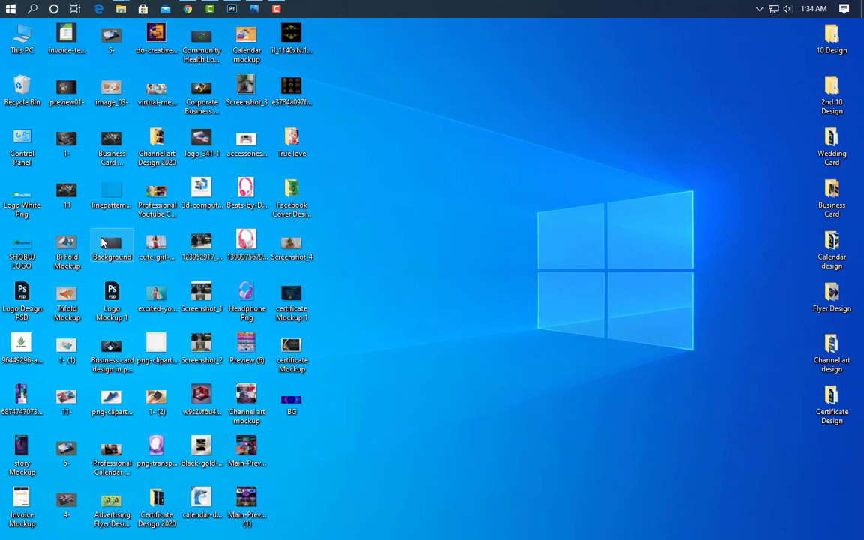
left_click(232, 8)
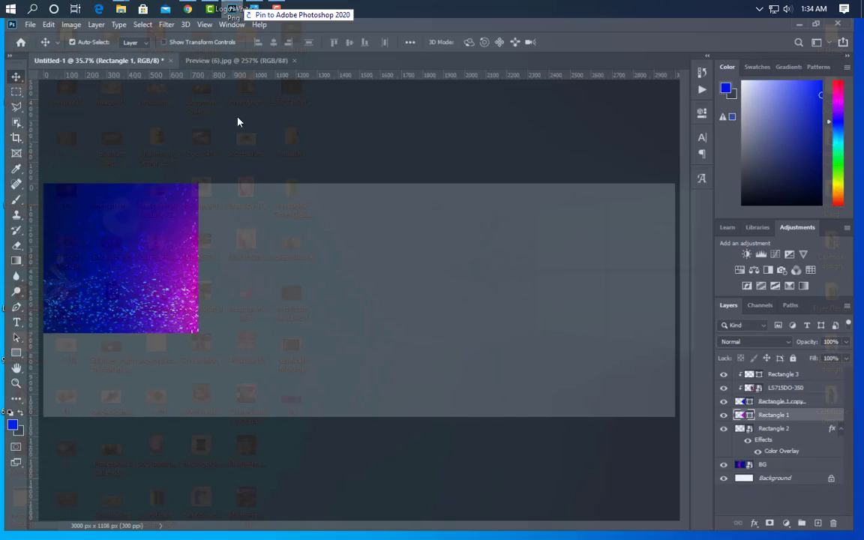
left_click_drag(237, 121, 236, 288)
left_click_drag(360, 304, 179, 251)
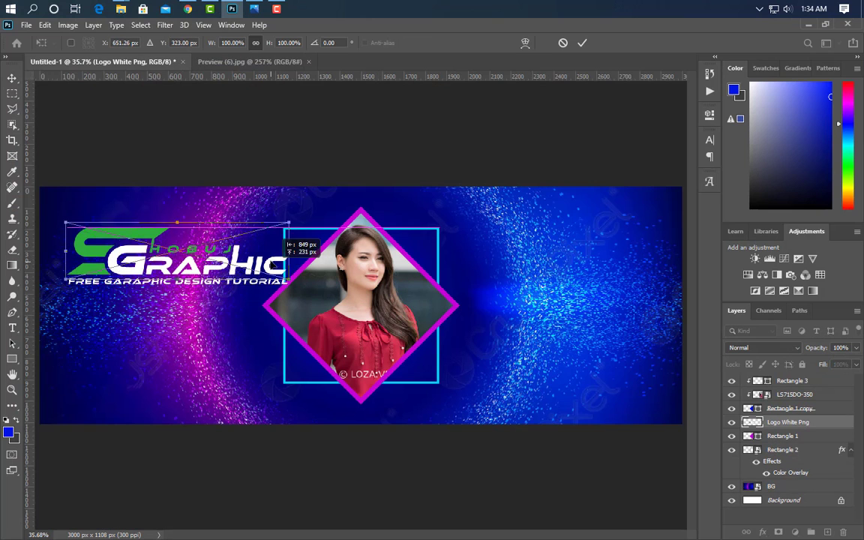
mouse_move(281, 219)
left_mouse_down()
mouse_move(213, 217)
mouse_move(176, 203)
left_mouse_up()
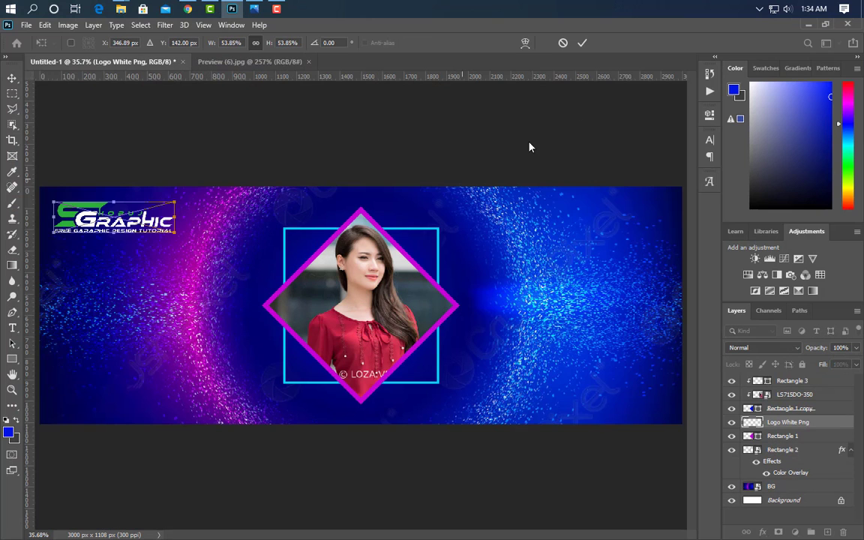
left_click(581, 43)
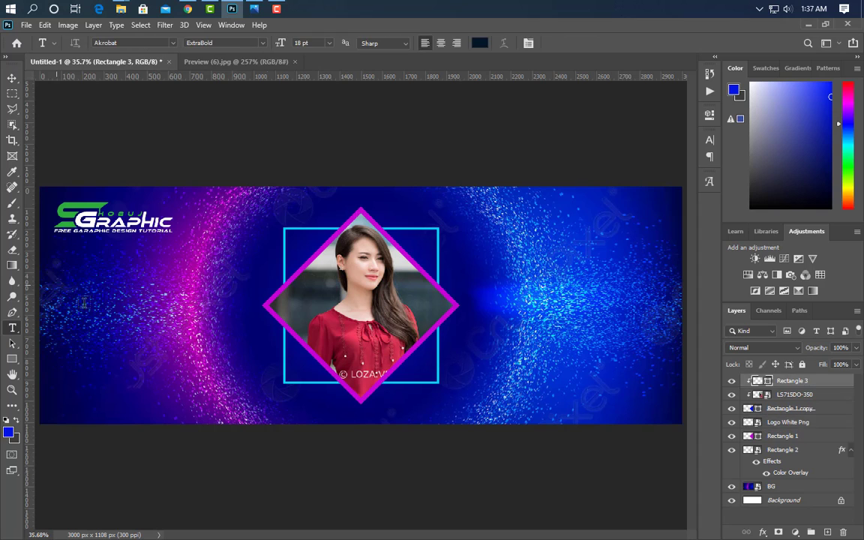
Add the FACEBOOK COVER title on the left and colour it white (ffffff)
left_click(60, 283)
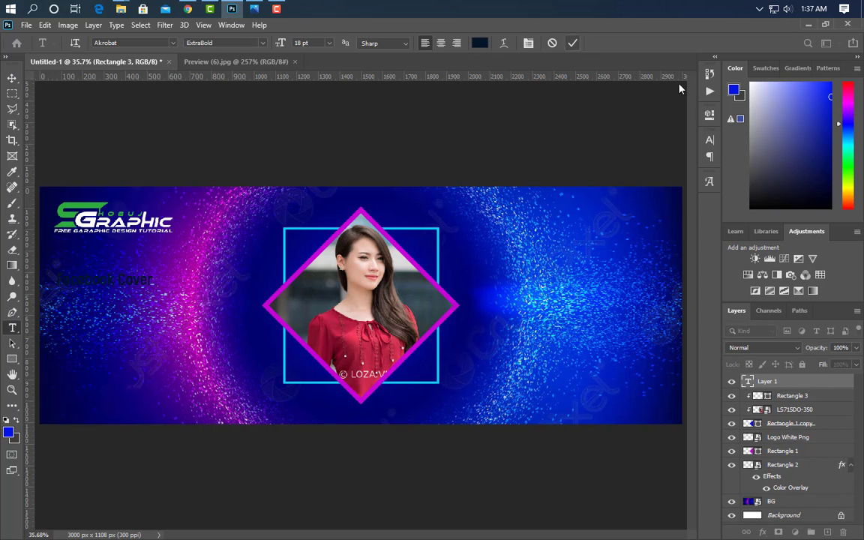
key("ctrl+Return")
left_click(709, 140)
left_click(674, 210)
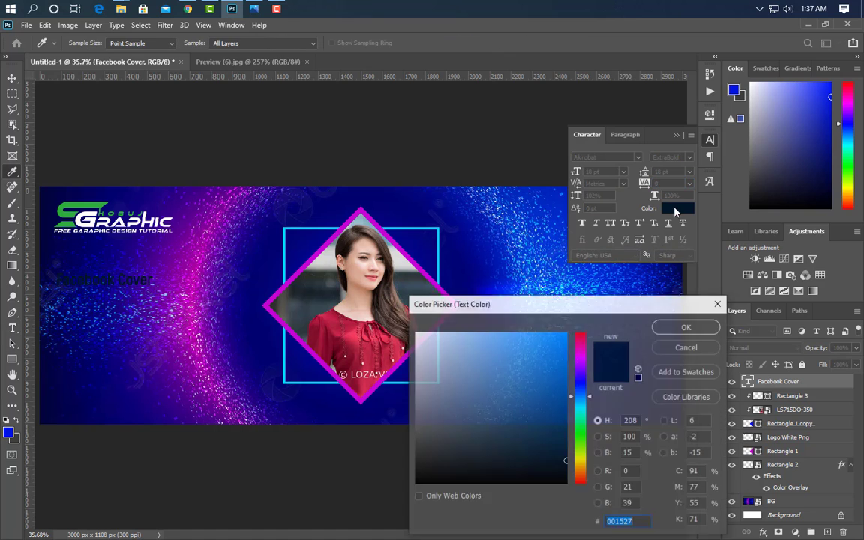
type("ffffff")
key("Return")
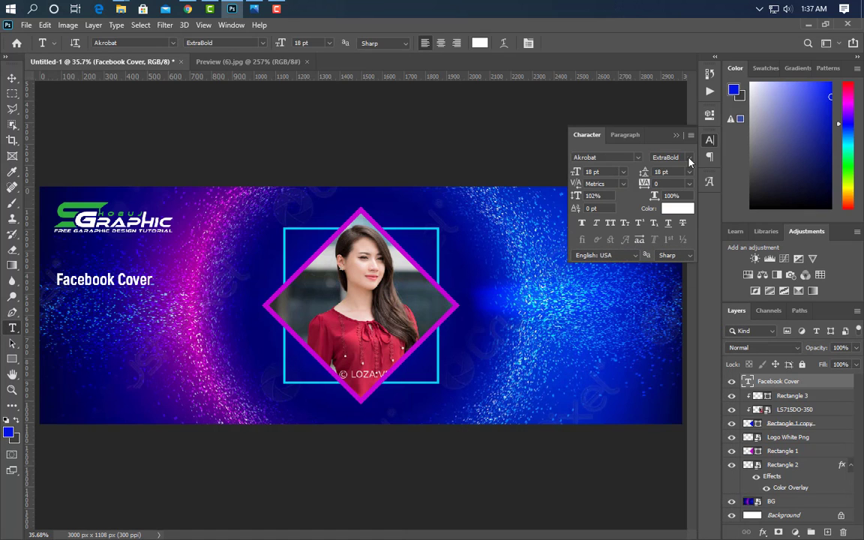
Make the title Bold and All Caps and scale it to about 190%
left_click(673, 157)
left_click(685, 218)
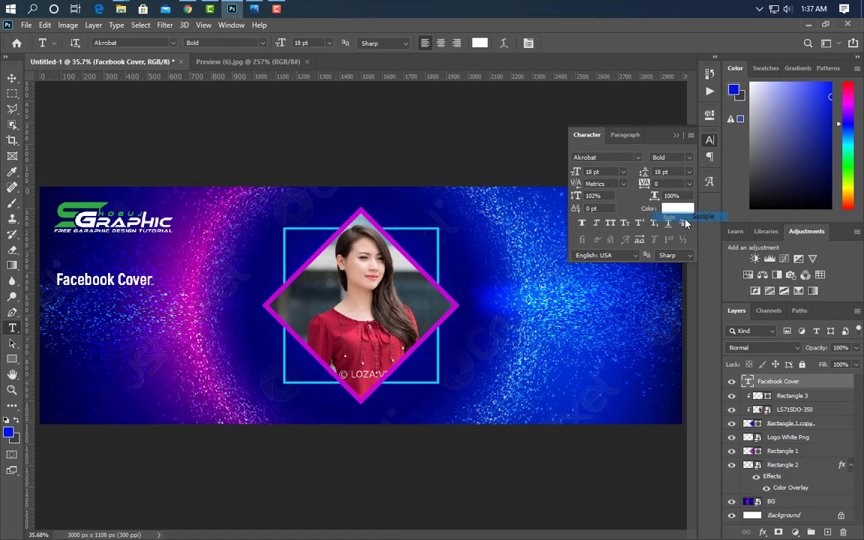
left_click(611, 223)
key("ctrl+t")
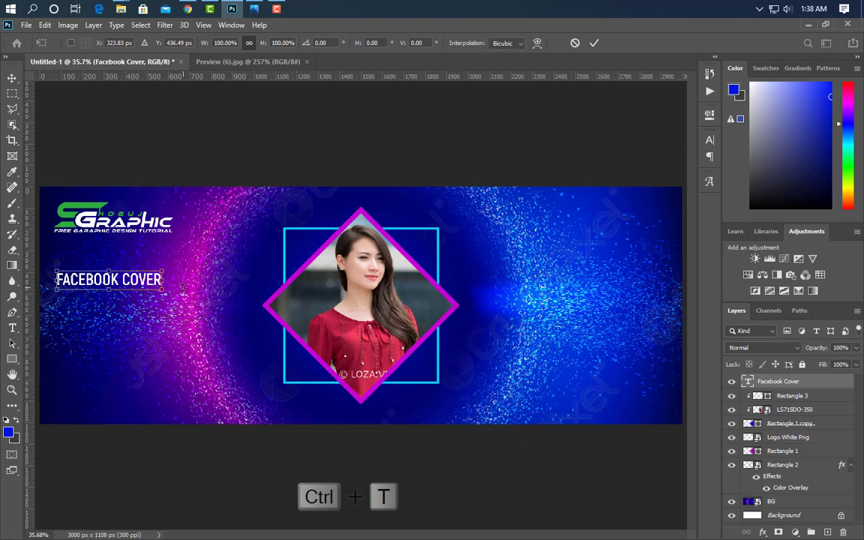
left_click_drag(161, 279, 256, 279)
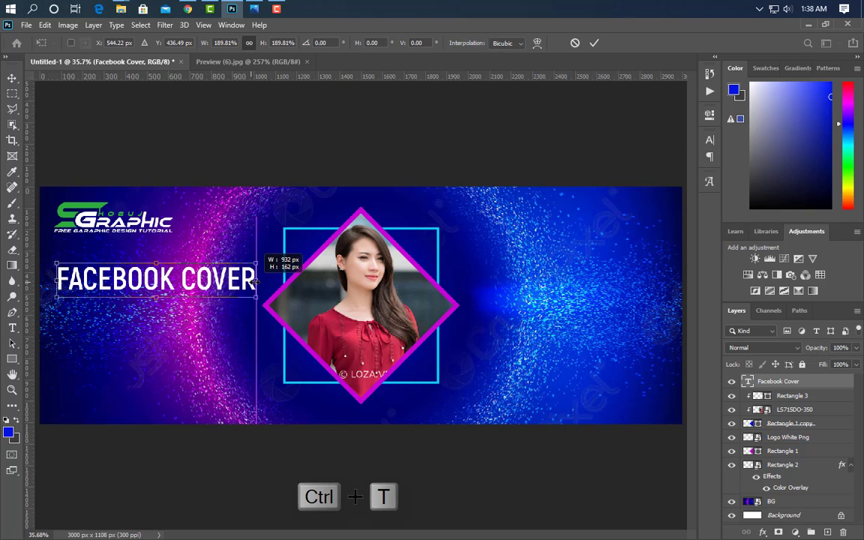
left_click(595, 43)
Add the DESIGN TEMPLATE subtitle below the title and enlarge it
left_click(63, 317)
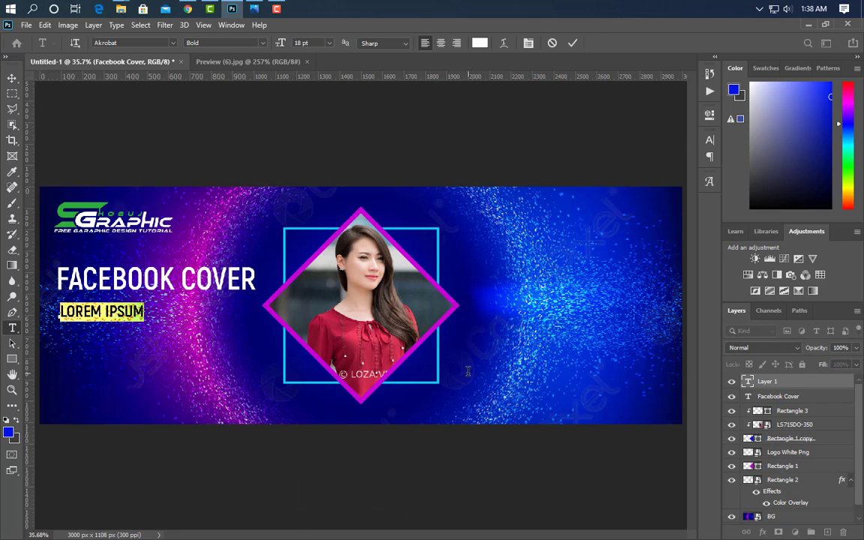
type("DESIGN TEMPLATE")
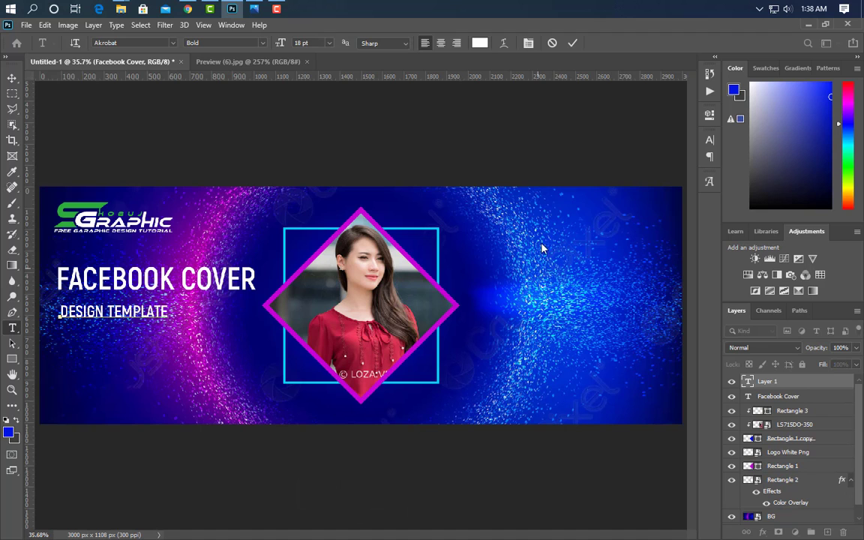
left_click(572, 43)
key("ctrl+t")
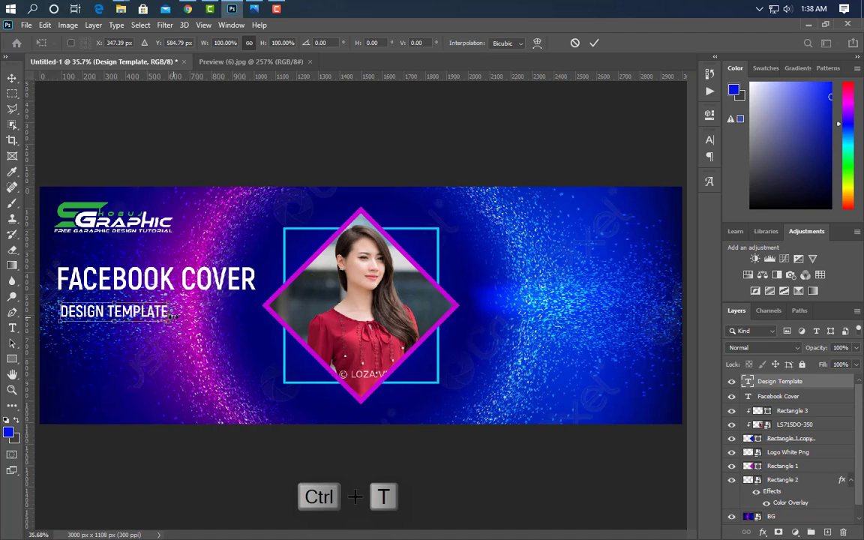
left_click_drag(175, 311, 207, 314)
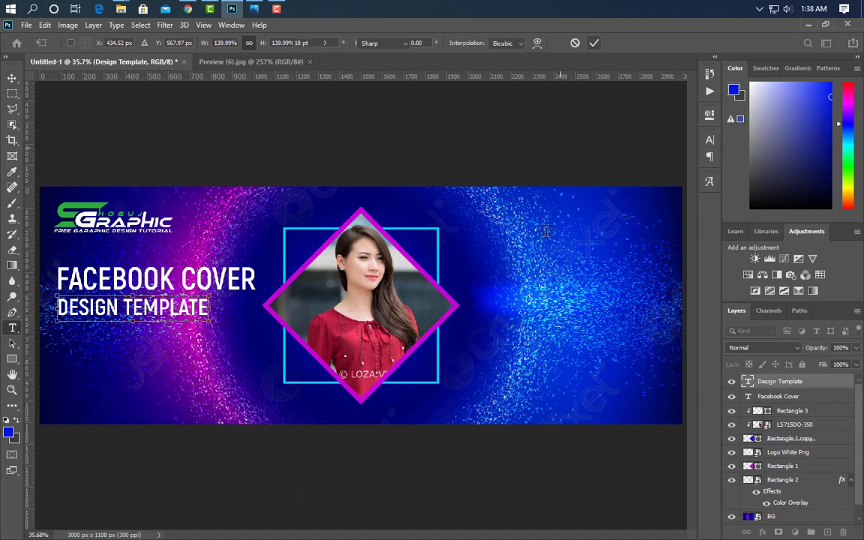
left_click(594, 43)
Colour the word COVER bright cyan (#00ffde)
double_click(218, 279)
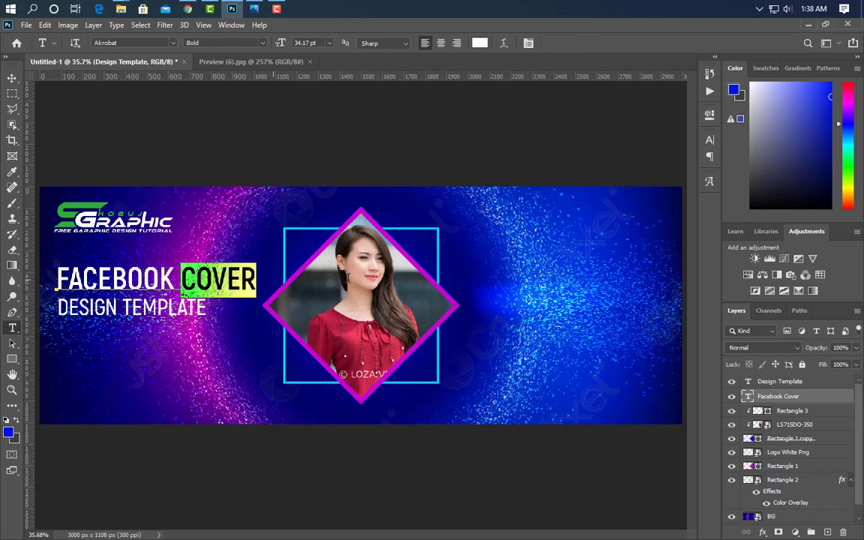
left_click(709, 139)
left_click(678, 208)
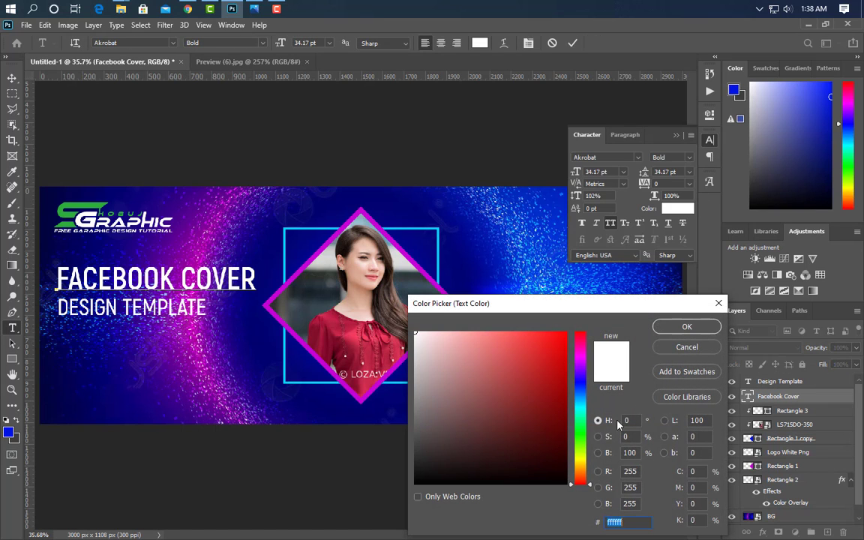
left_click_drag(580, 417, 579, 411)
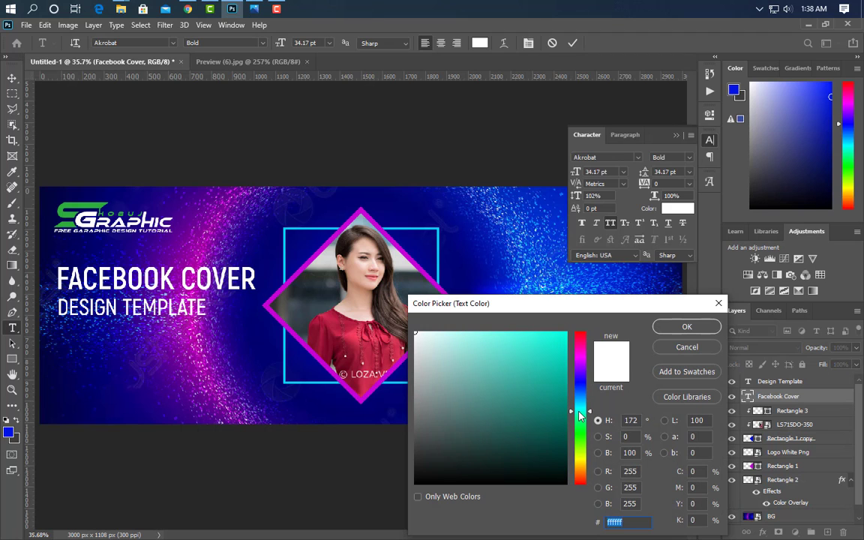
left_click(568, 332)
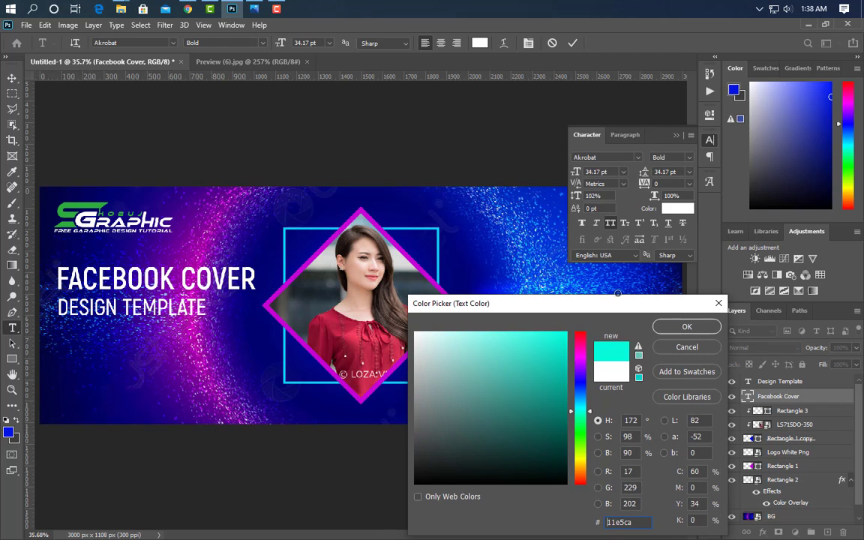
left_click(689, 328)
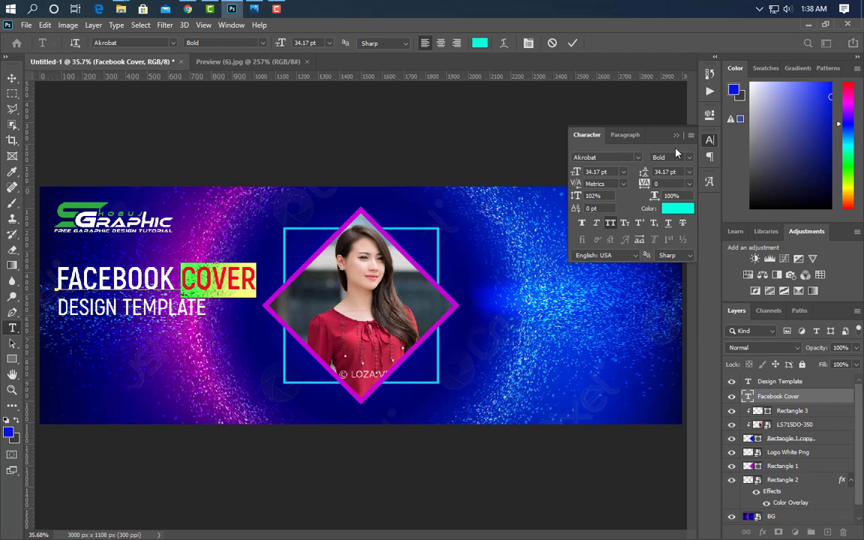
left_click(573, 44)
left_click(63, 379)
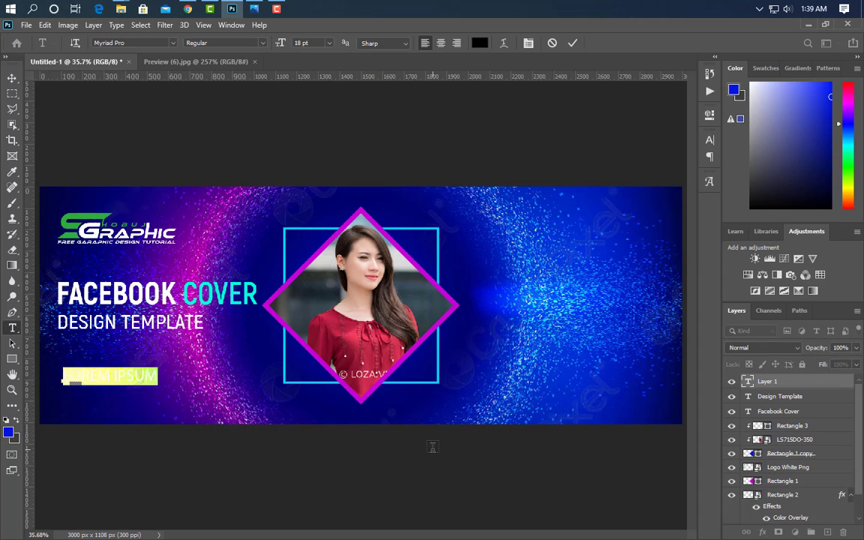
type("www")
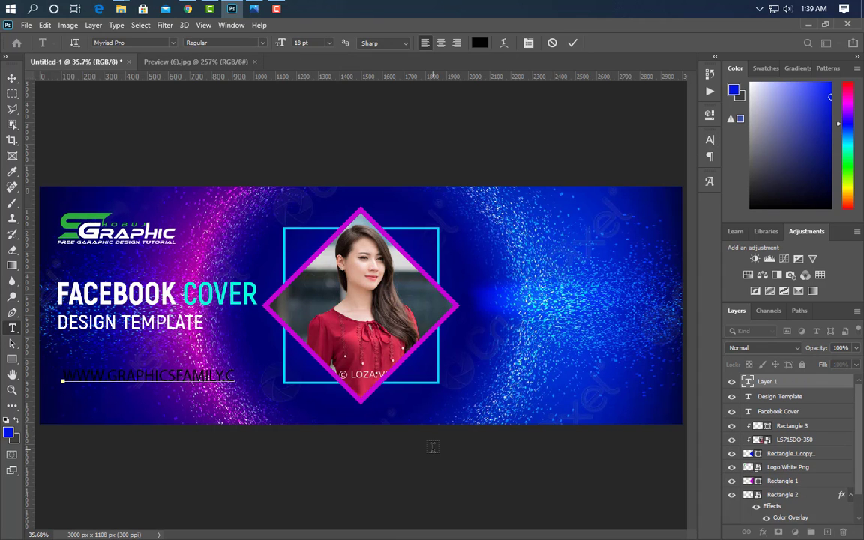
key("ctrl+Return")
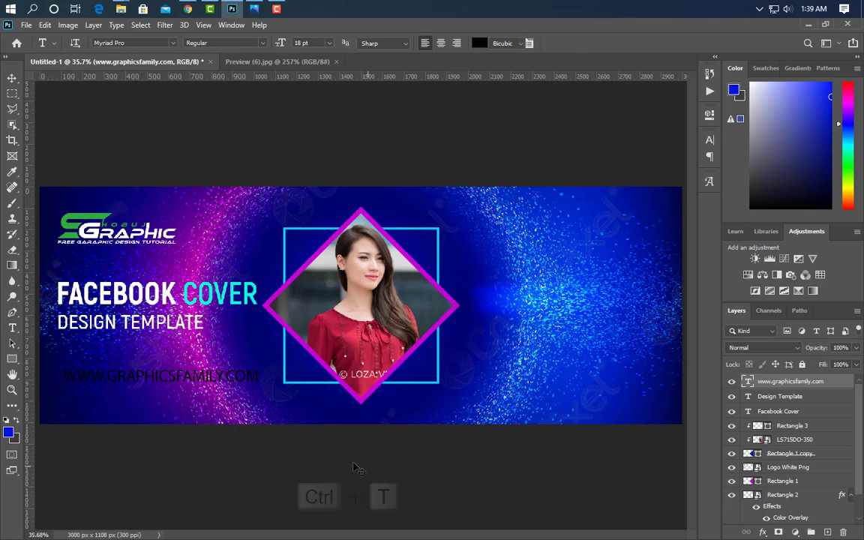
key("ctrl+t")
left_click_drag(258, 383, 225, 381)
left_click(594, 44)
Set the URL text to Akrobat SemiBold in white (ffffff)
left_click(710, 139)
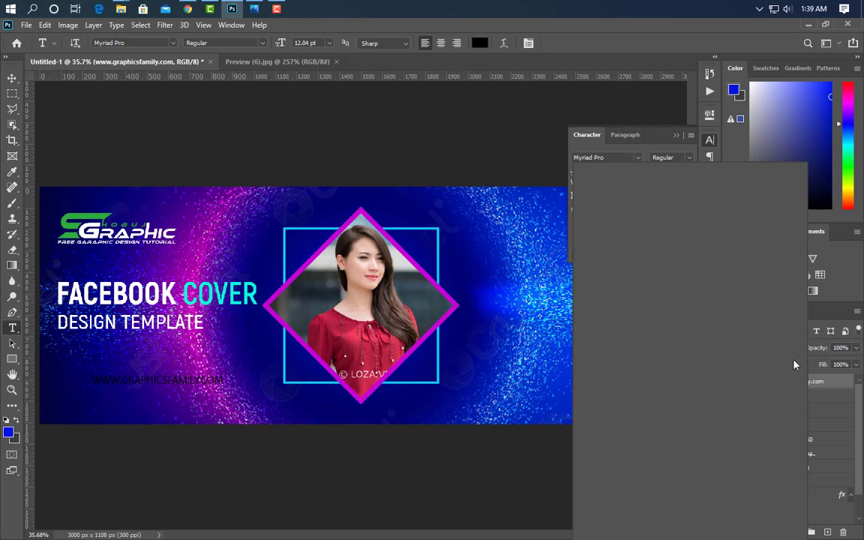
scroll(660, 300, "up", 10)
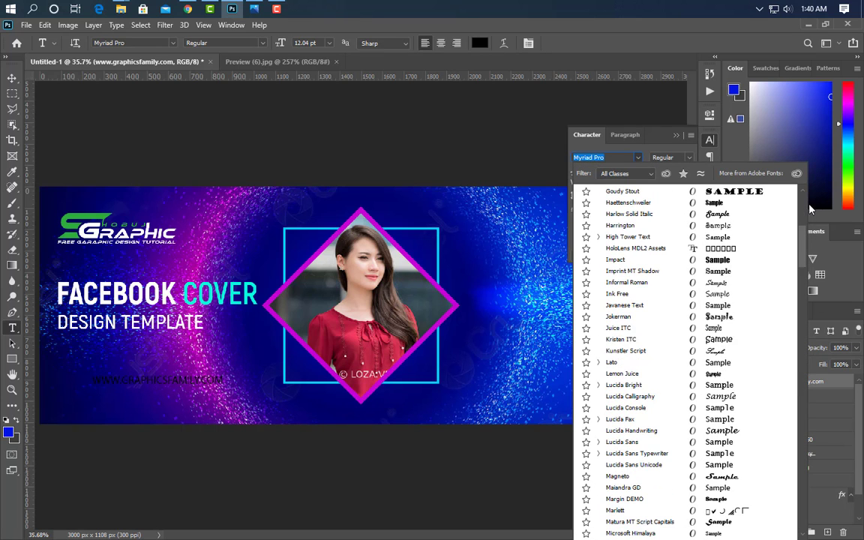
scroll(660, 263, "up", 10)
left_click(633, 197)
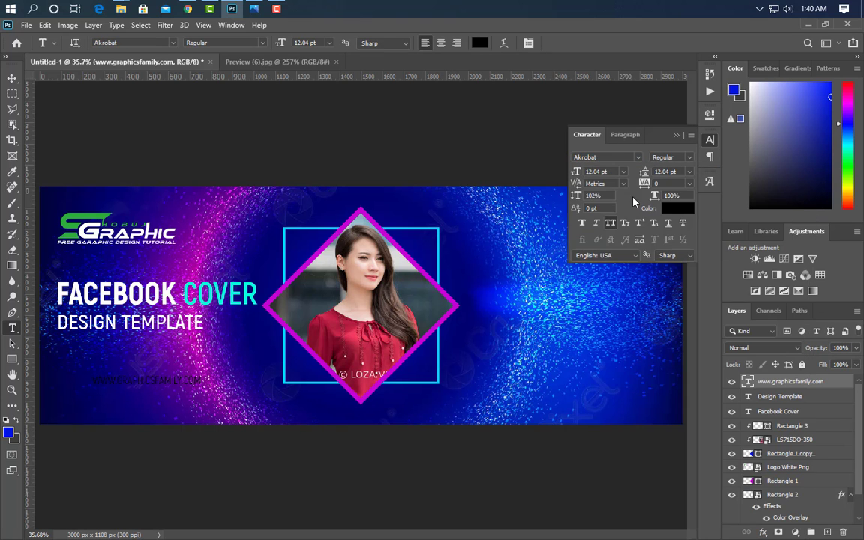
left_click(671, 158)
left_click(681, 215)
left_click(678, 208)
type("ffffff")
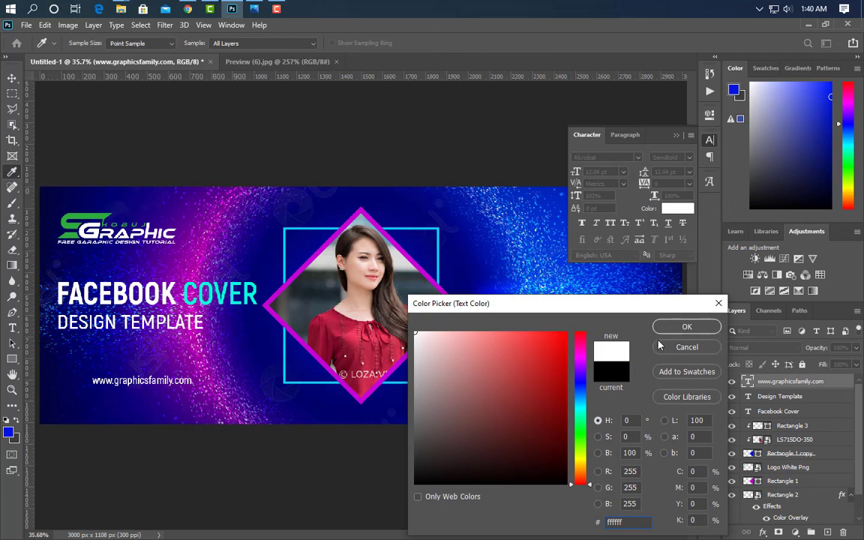
left_click(686, 330)
left_click(710, 140)
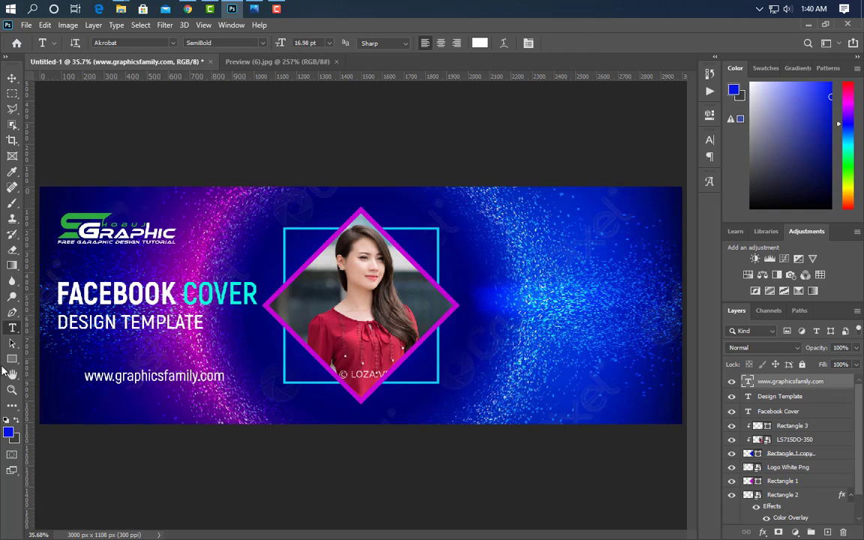
Draw a rectangle around the URL with no fill and a 5 px stroke
key("u")
left_click_drag(74, 363, 238, 390)
left_click(133, 43)
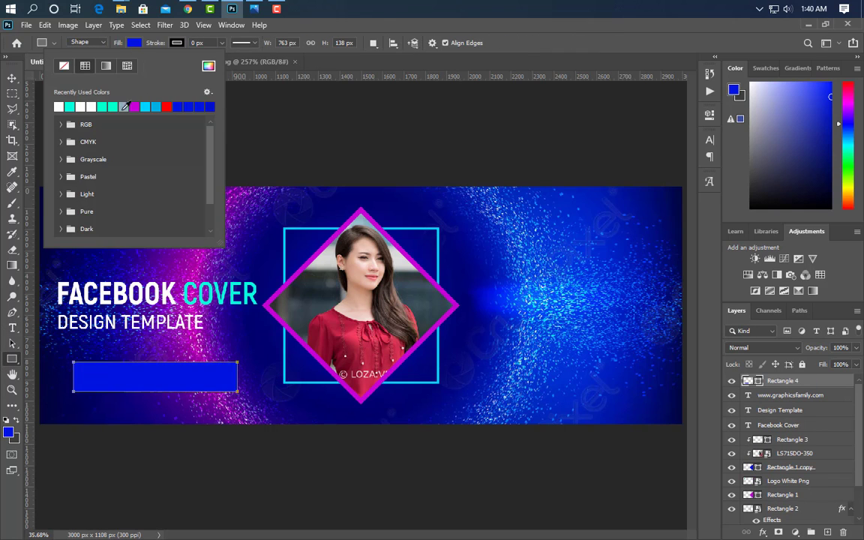
left_click(63, 65)
double_click(196, 43)
type("5")
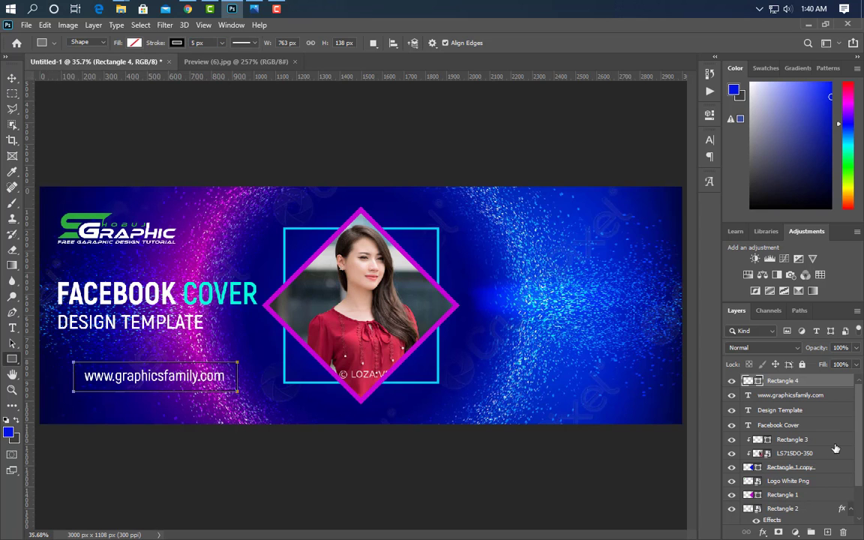
Convert the frame to a Smart Object and add a cyan Color Overlay
right_click(759, 381)
left_click(675, 193)
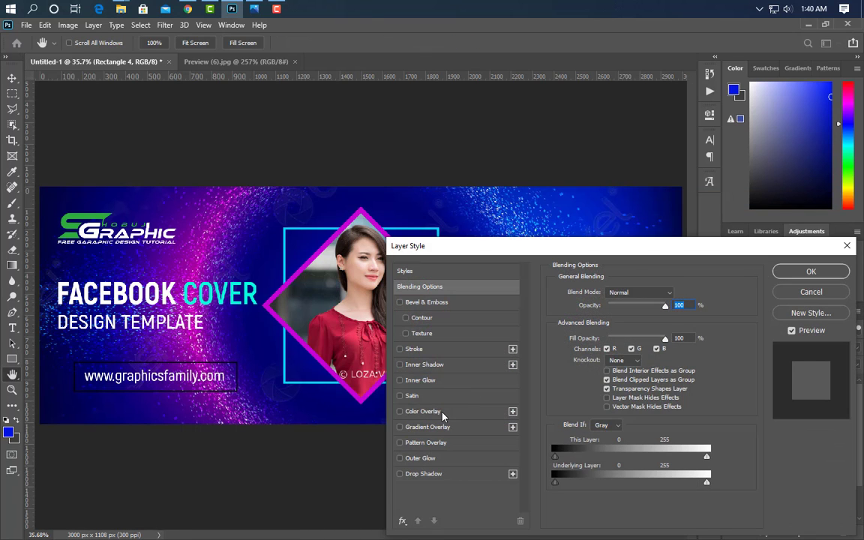
left_click(441, 412)
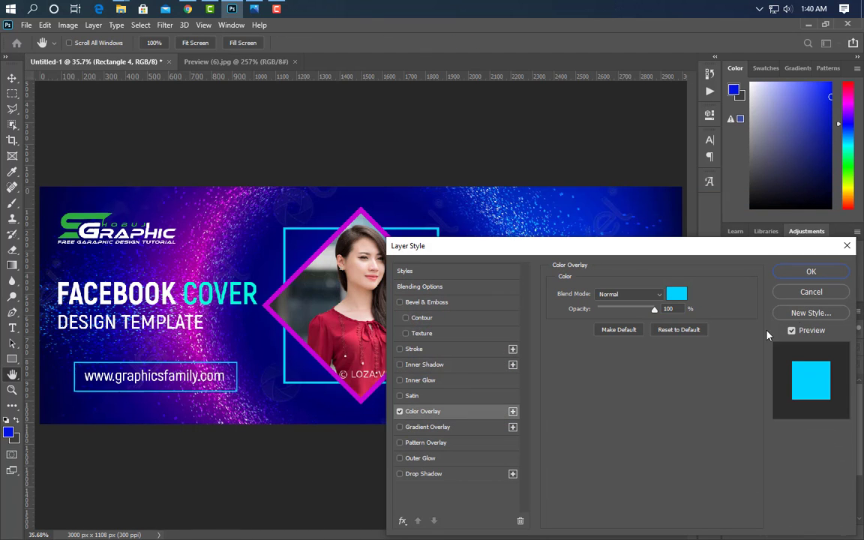
left_click(811, 271)
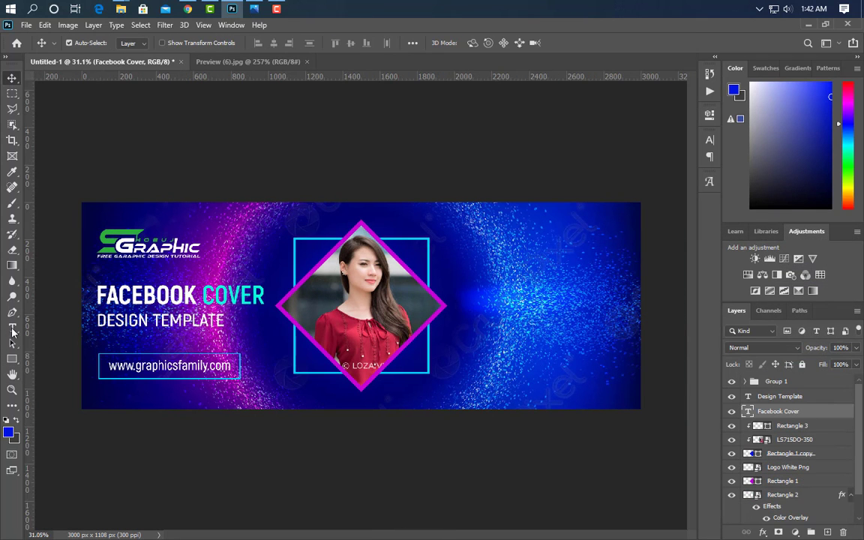
Type the two-word name heading at the top right of the cover
left_click(12, 329)
left_click(482, 253)
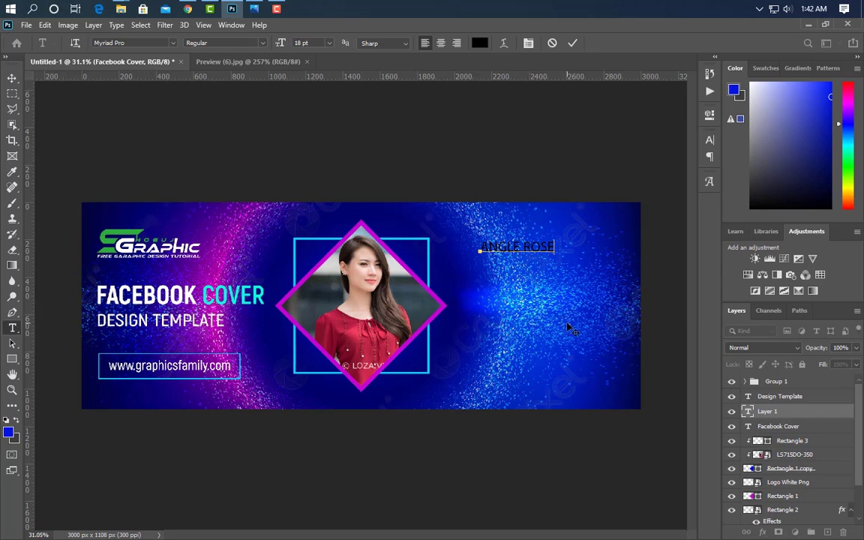
right_click(568, 327)
left_click(573, 43)
left_click(572, 42)
Style the name in Akrobat ExtraBold with colour cc00cc
left_click(710, 140)
left_click(638, 157)
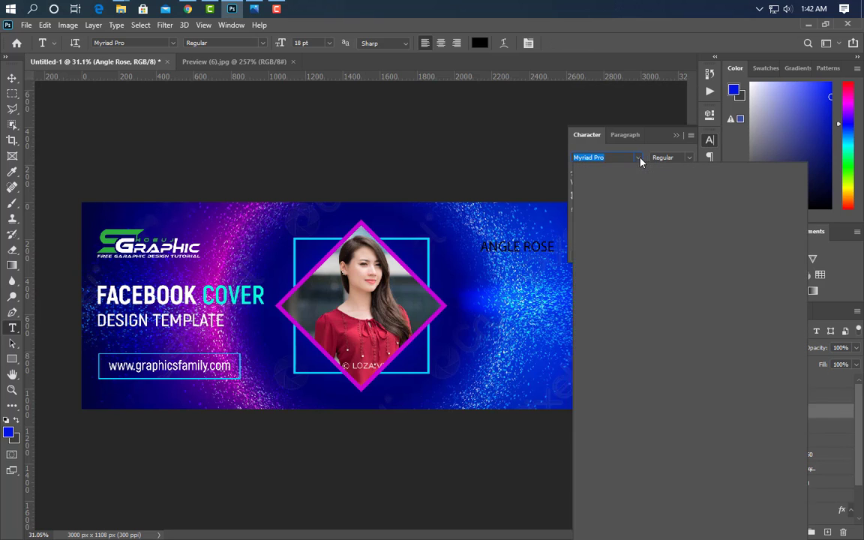
scroll(776, 351, "up", 15)
left_click(636, 196)
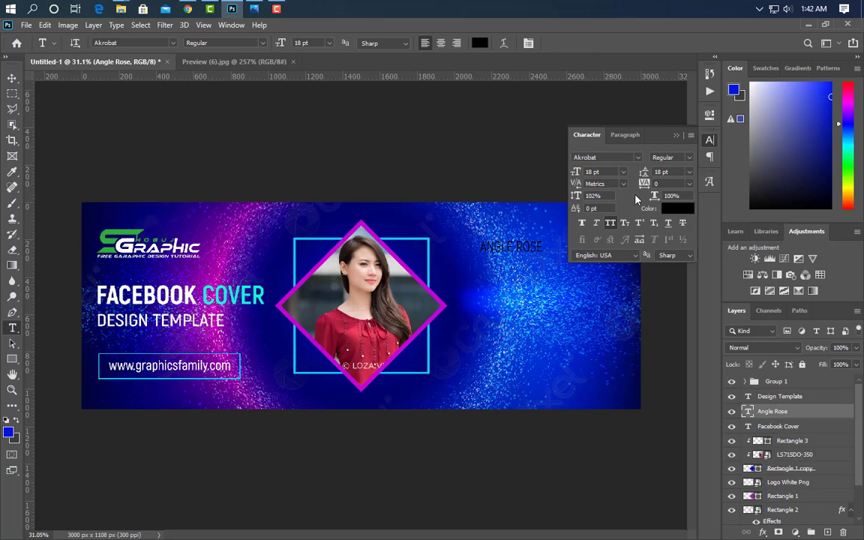
left_click(689, 158)
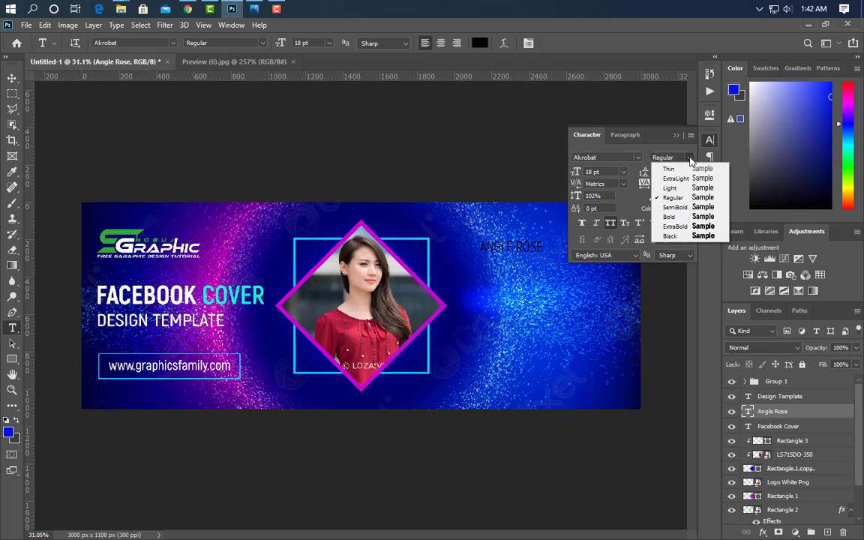
left_click(664, 224)
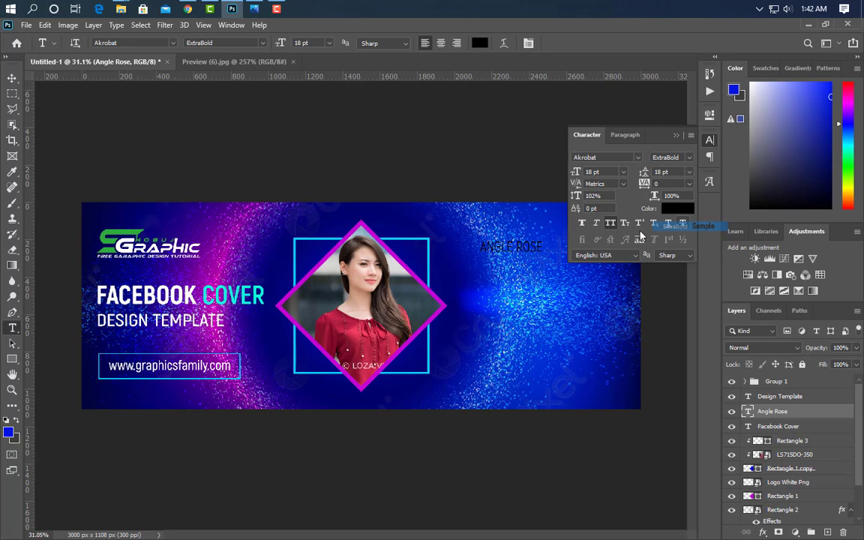
left_click(679, 209)
type("cc00cc")
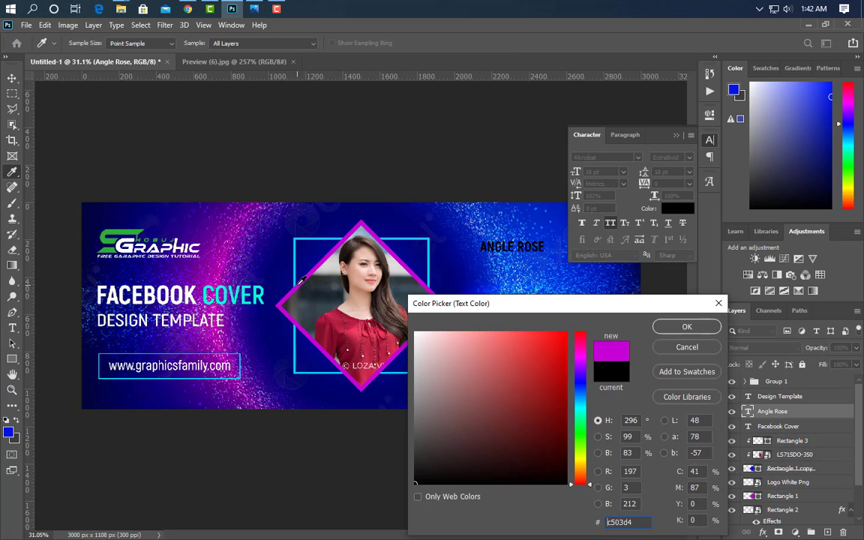
left_click(687, 327)
left_click(676, 135)
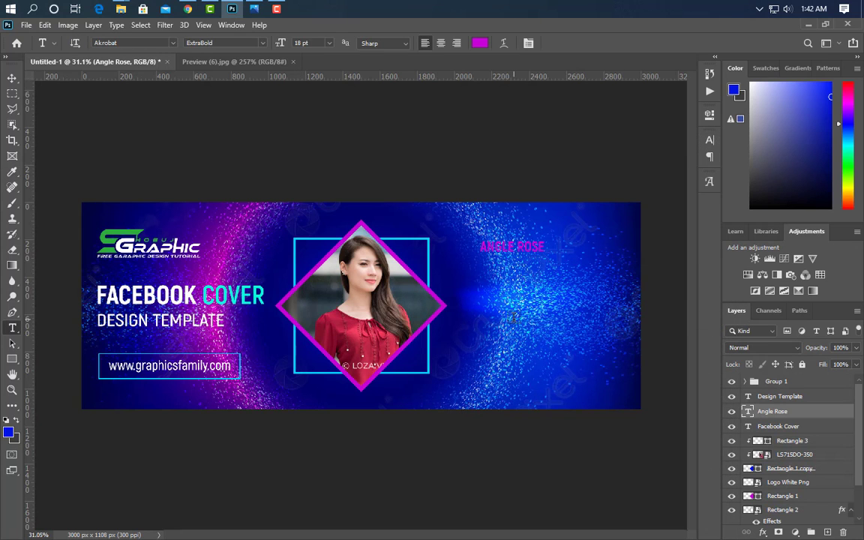
Scale the name text up considerably with Free Transform
key("ctrl+t")
left_click_drag(546, 246, 617, 252)
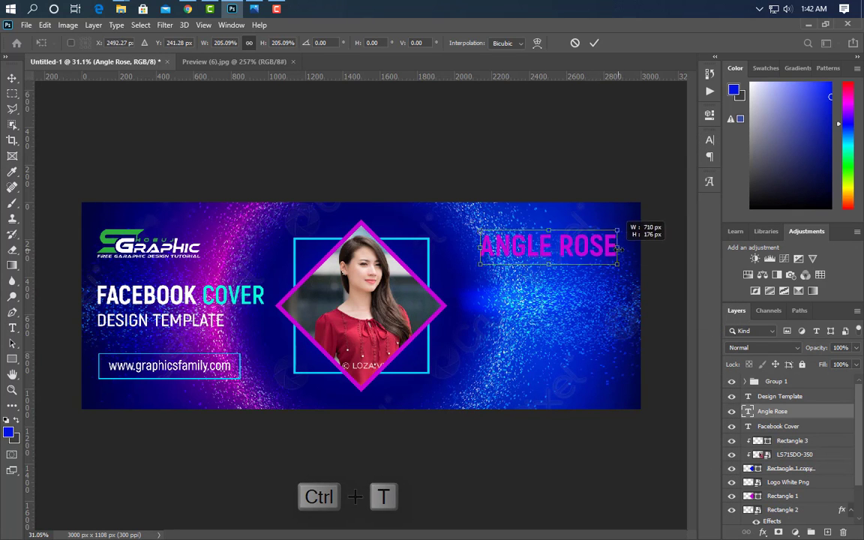
left_click(594, 43)
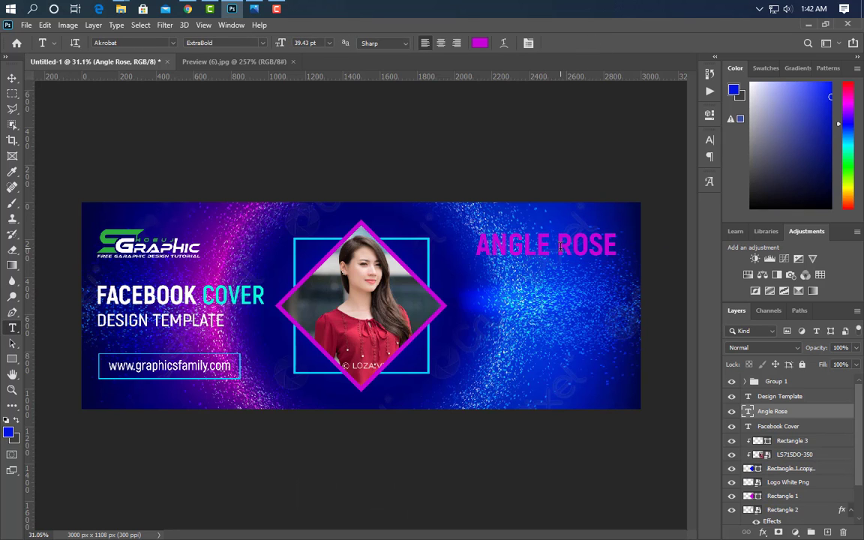
Recolour the first word of the name to white (ffffff)
left_click_drag(549, 251, 458, 251)
left_click(710, 139)
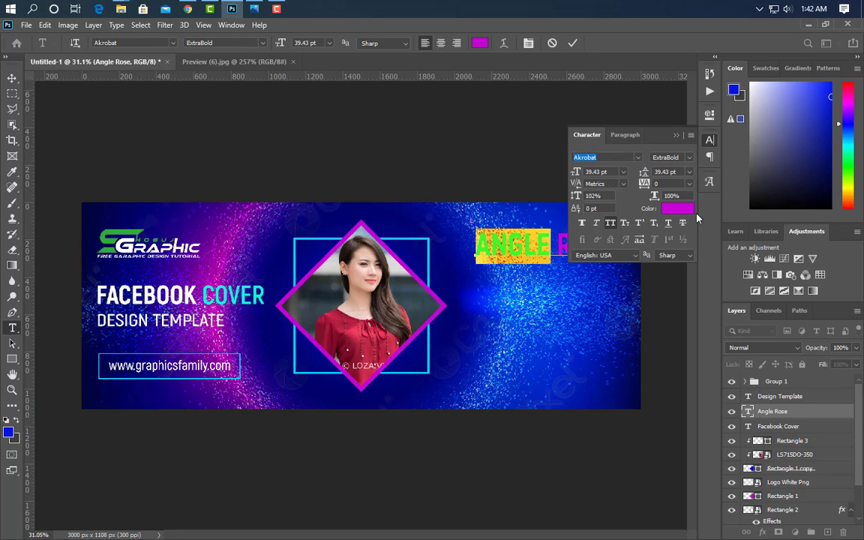
left_click(678, 208)
type("ffffff")
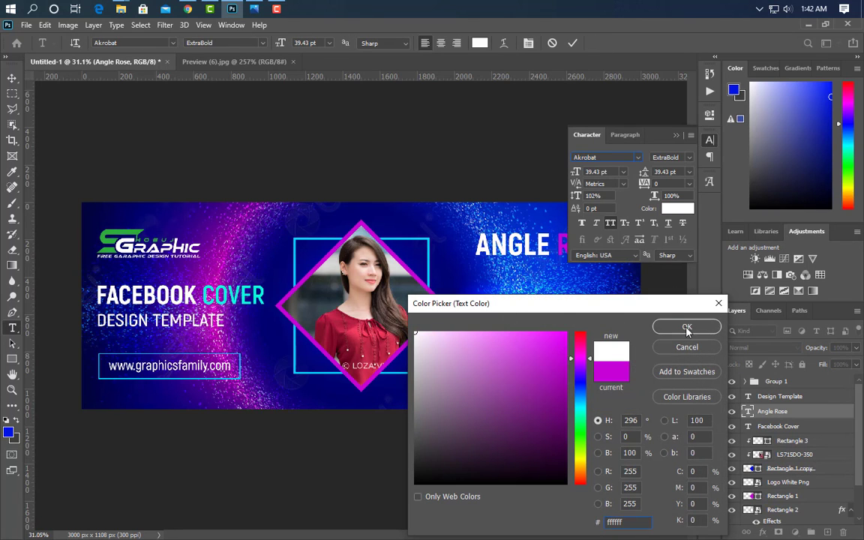
left_click(687, 329)
left_click(573, 42)
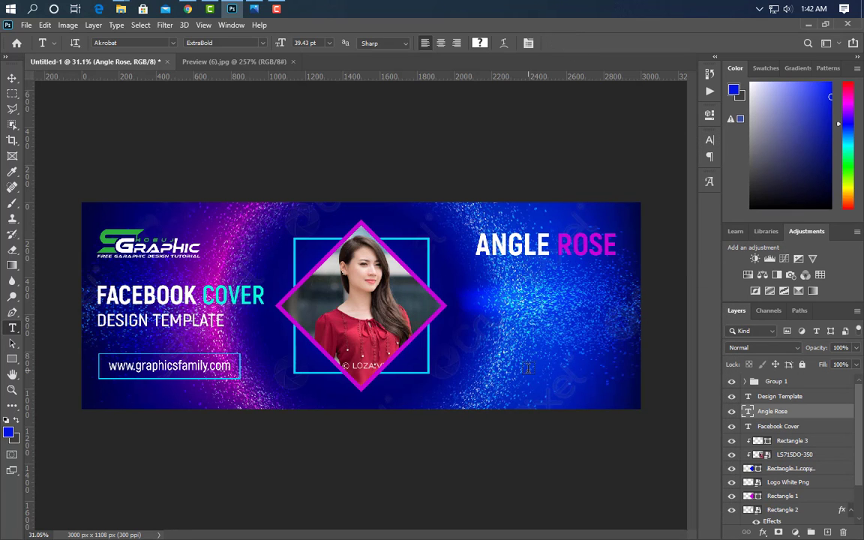
Add GRAPHIC DESIGNER in white (ffffff) Akrobat Bold below the name, nudged slightly right
left_click(481, 274)
type("GRAPHIC DESIGNER")
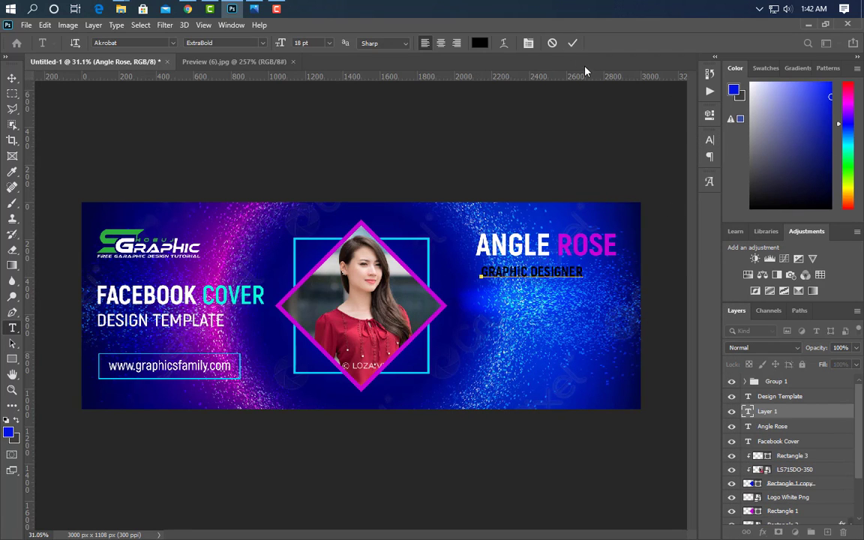
left_click(572, 42)
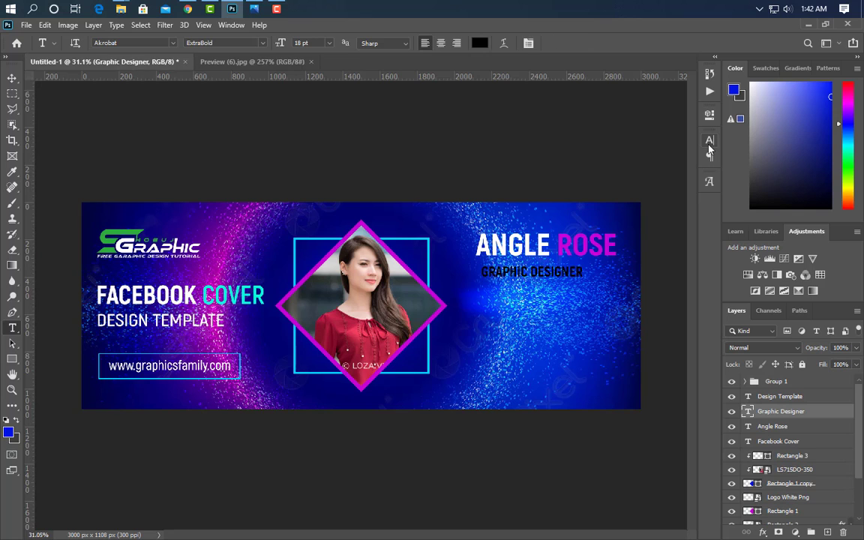
left_click(709, 140)
left_click(689, 158)
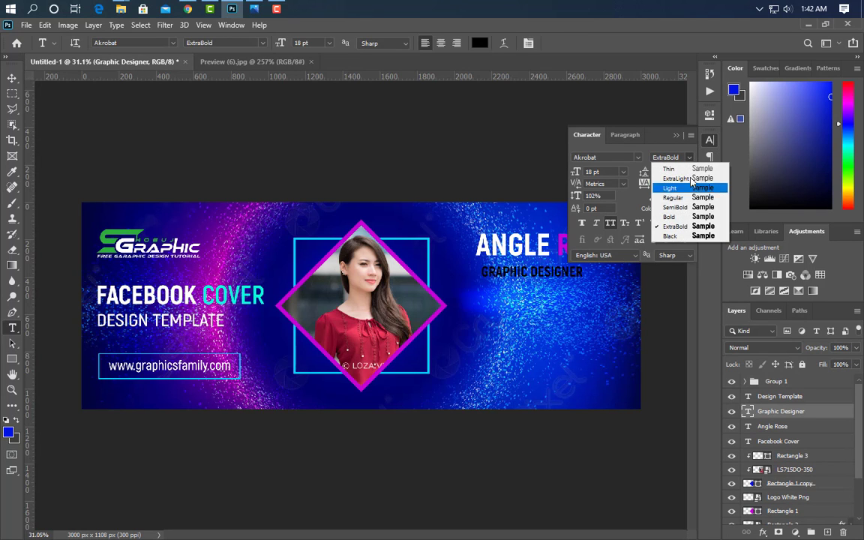
left_click(692, 218)
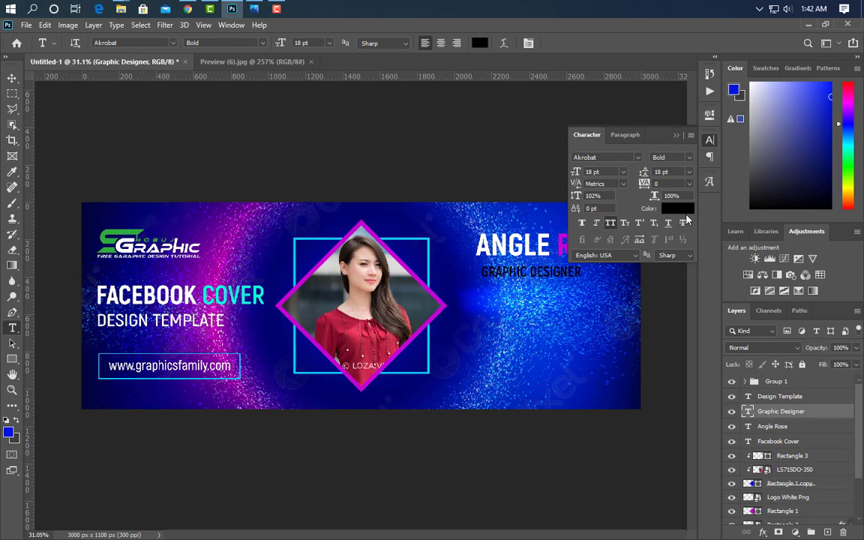
left_click(678, 208)
type("ffffff")
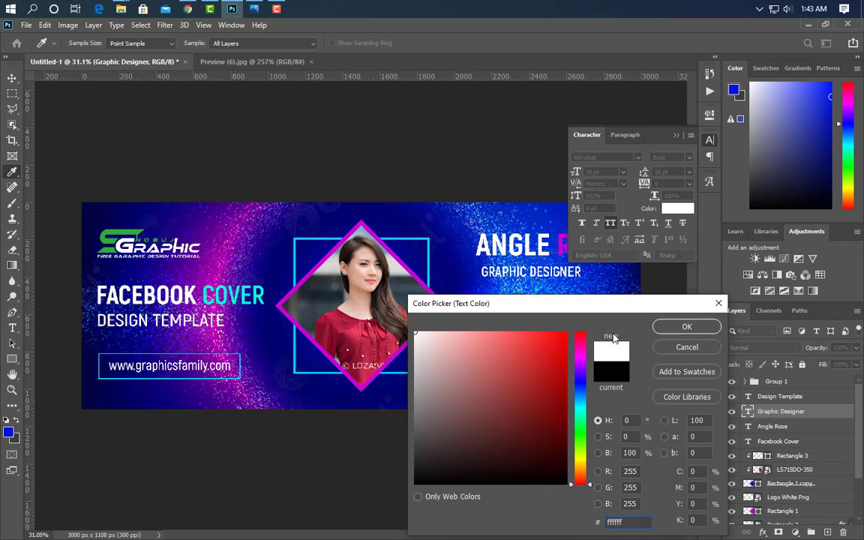
left_click(687, 326)
left_click(676, 135)
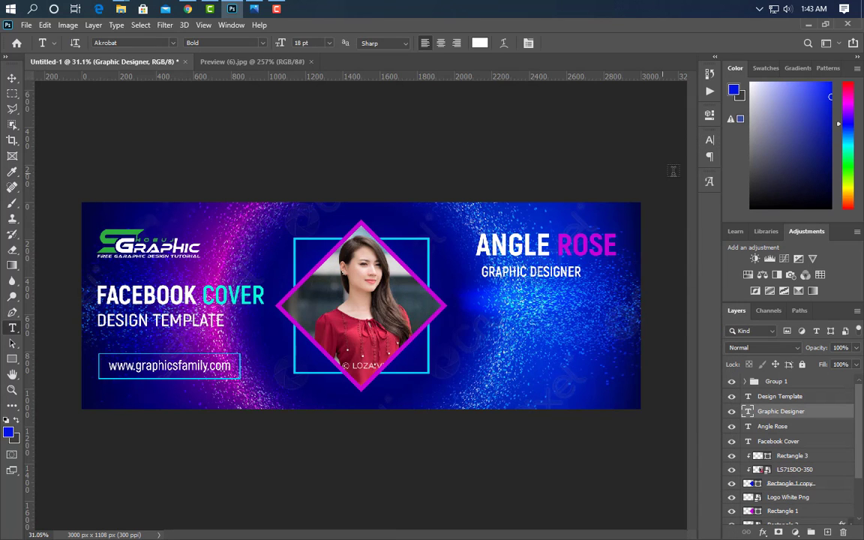
left_click(12, 77)
left_click_drag(540, 308, 553, 303)
Draw a thin rectangle bar under the title and fill it with the design's sampled magenta
left_click(12, 358)
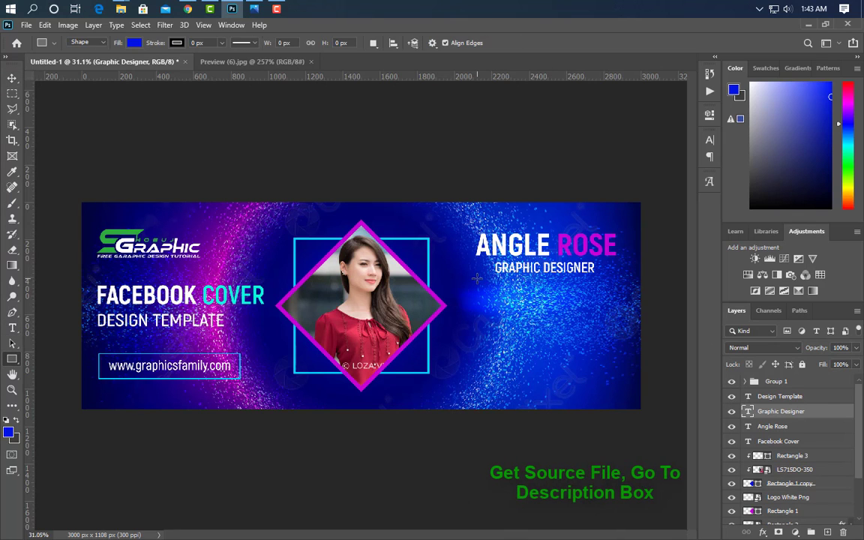
left_click_drag(477, 278, 593, 280)
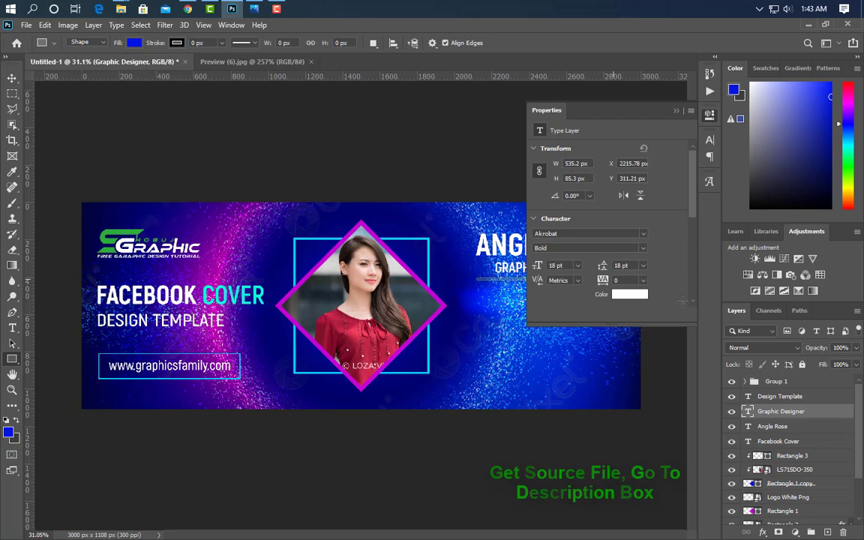
left_click(679, 112)
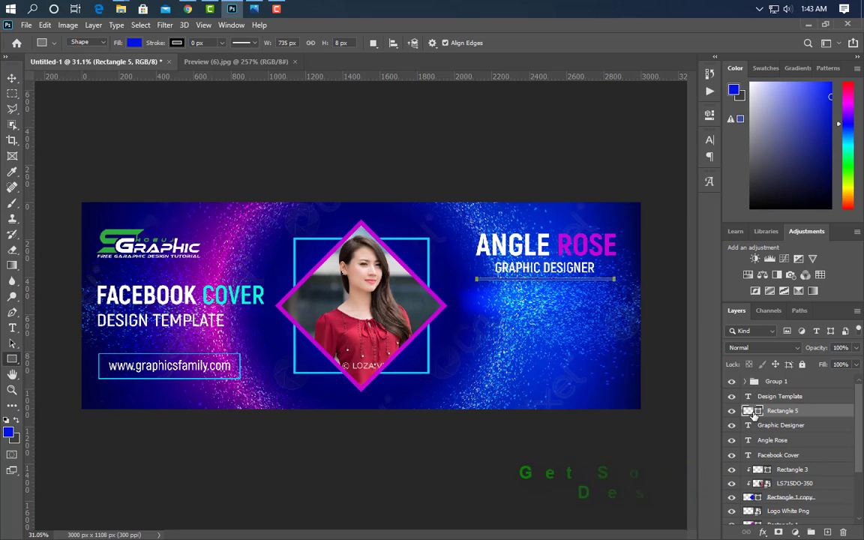
double_click(748, 410)
left_click(561, 245)
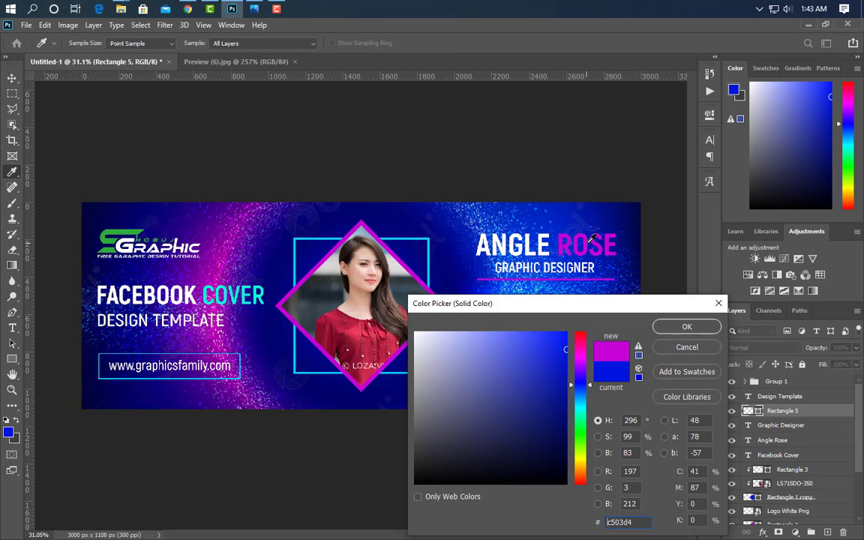
left_click(687, 329)
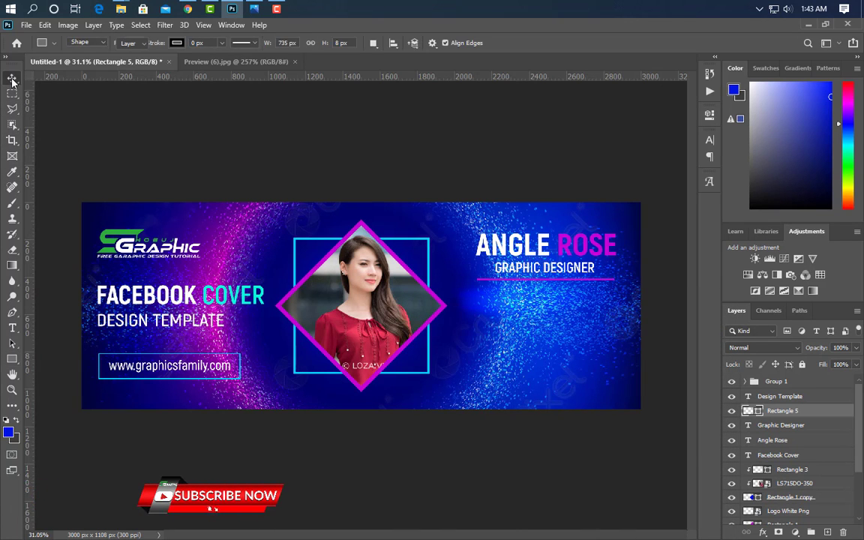
Add a phone number text line below the underline and make it white
key("t")
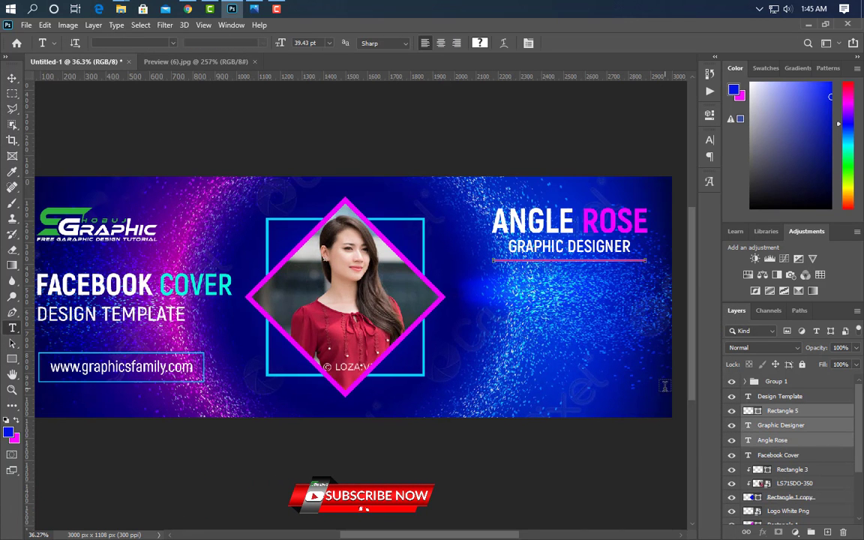
key("alt+period")
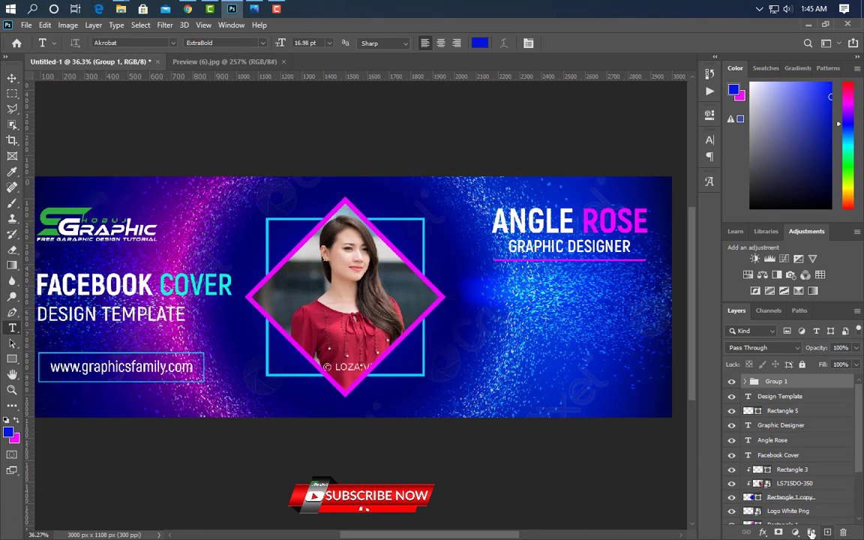
left_click(490, 307)
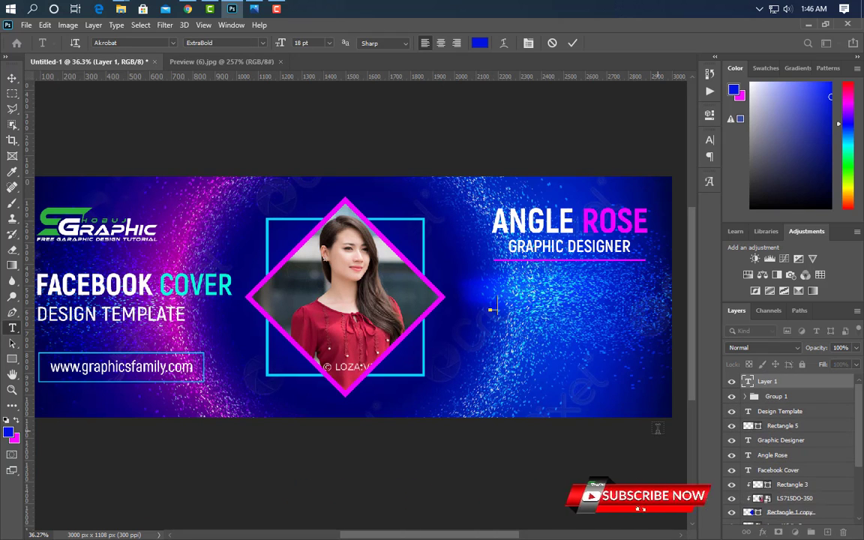
left_click(572, 42)
left_click(710, 139)
left_click(680, 211)
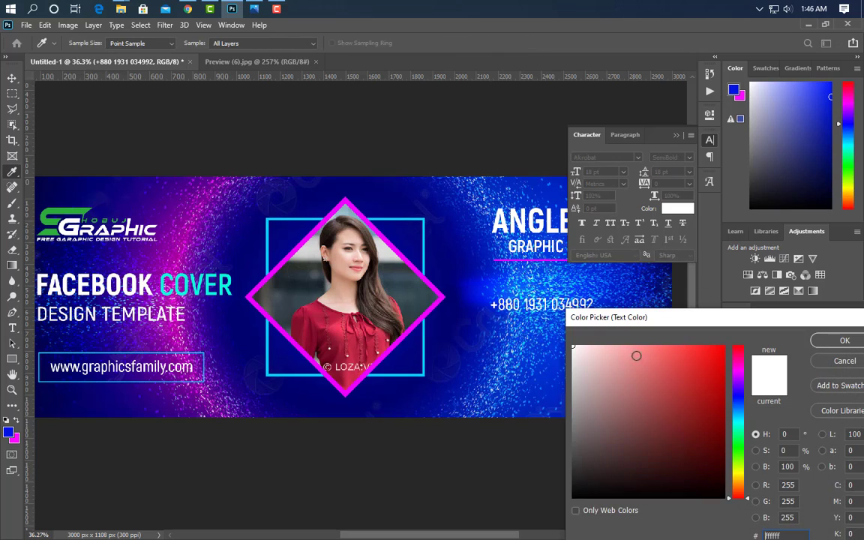
left_click(841, 342)
left_click(710, 139)
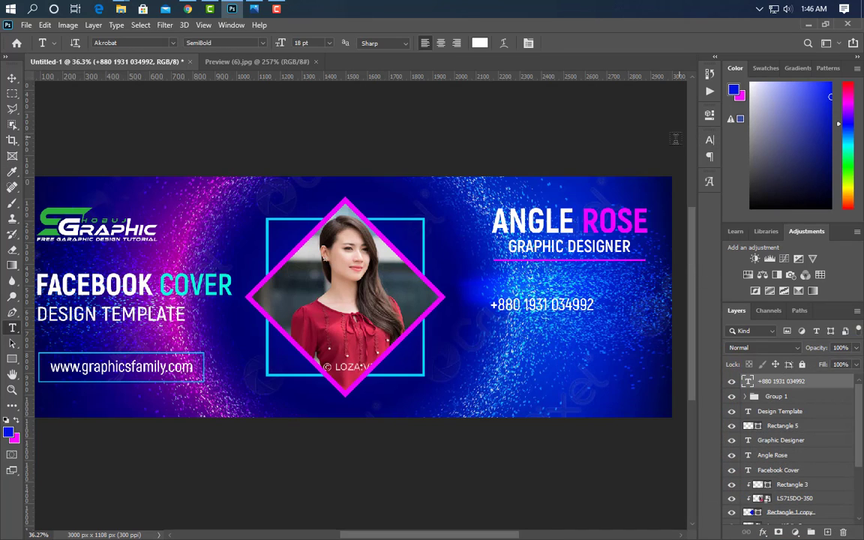
Pan to the cover's right side and bring the icons folder in File Explorer forward
scroll(672, 266, "up", 3)
scroll(672, 266, "up", 1)
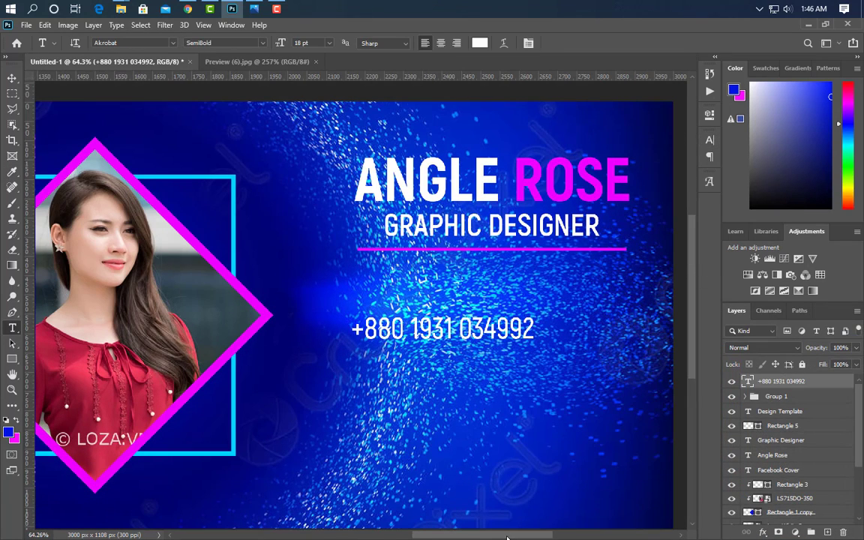
left_click_drag(507, 537, 531, 536)
scroll(375, 300, "down", 1)
key("u")
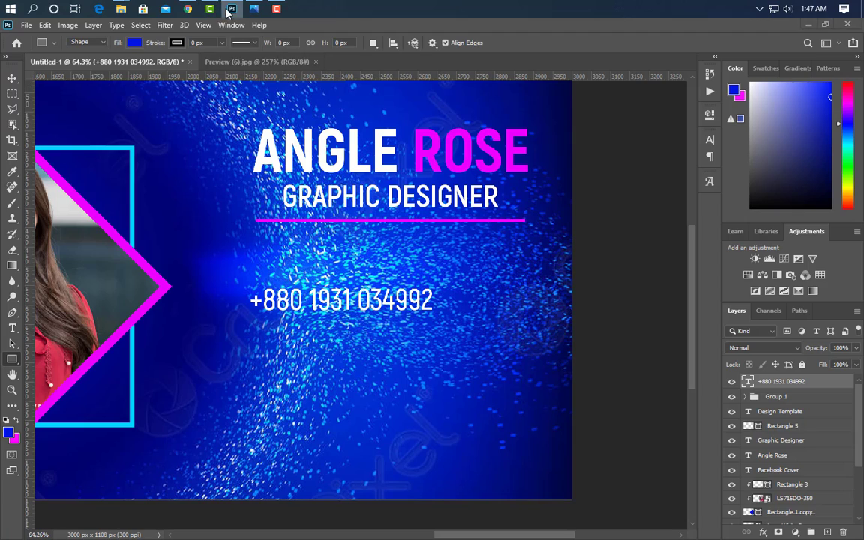
left_click(231, 10)
Place the phone handset icon file into the cover, shrunk beside the number
left_click(298, 111)
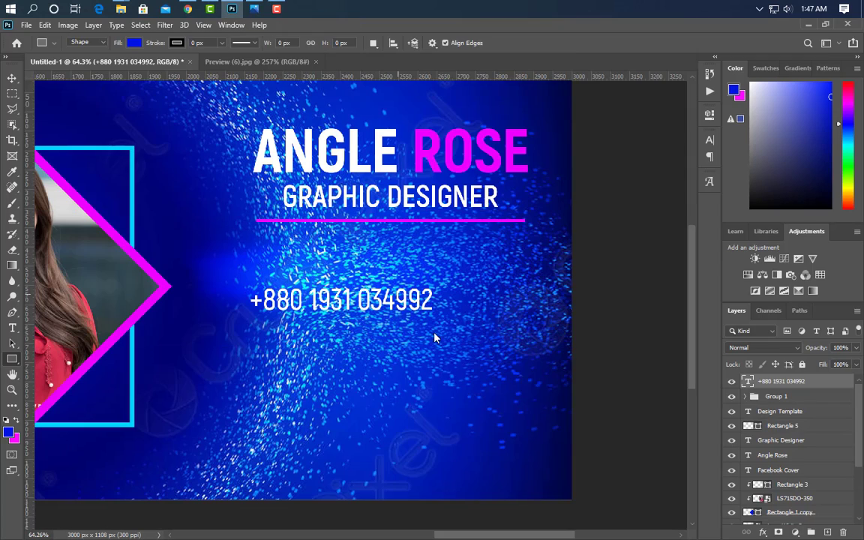
left_click_drag(240, 12, 422, 324)
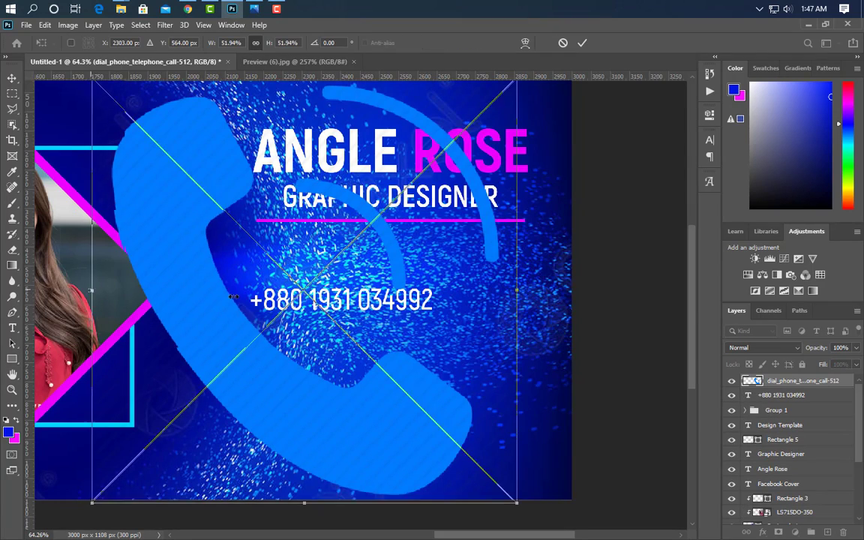
mouse_move(97, 296)
left_mouse_down()
mouse_move(498, 279)
mouse_move(482, 313)
left_mouse_up()
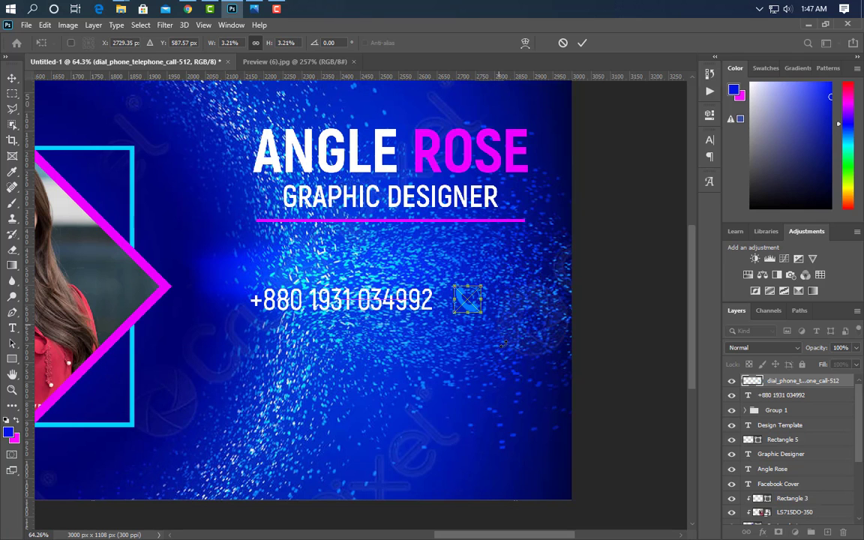
left_click(582, 43)
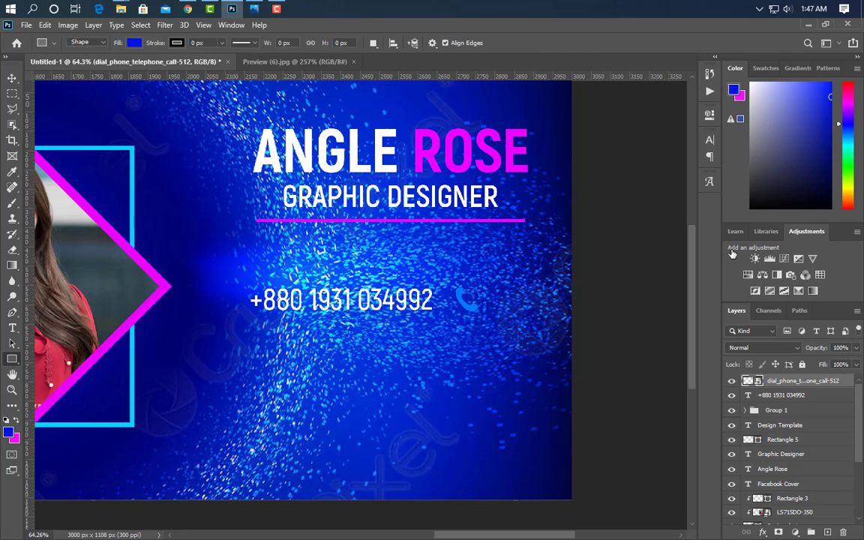
Give the phone icon a Color Overlay using the magenta sampled from the name
double_click(844, 381)
left_click_drag(488, 249, 589, 217)
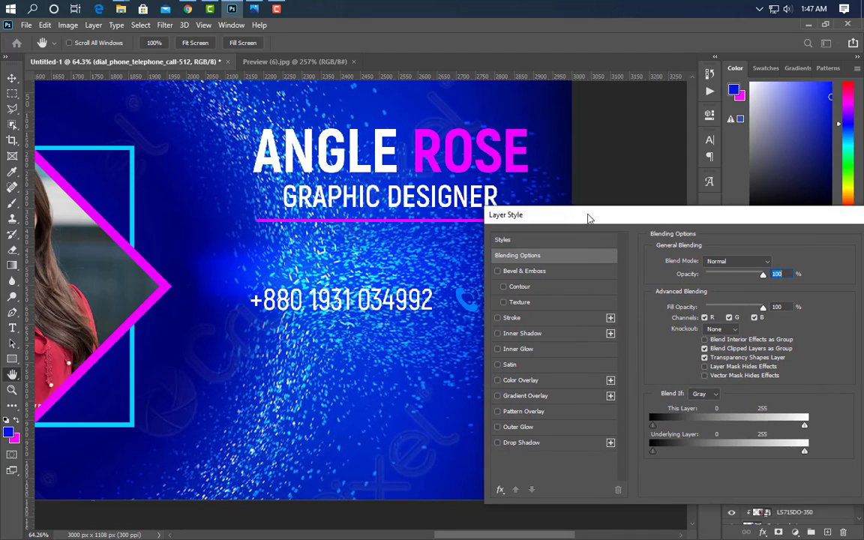
left_click(550, 383)
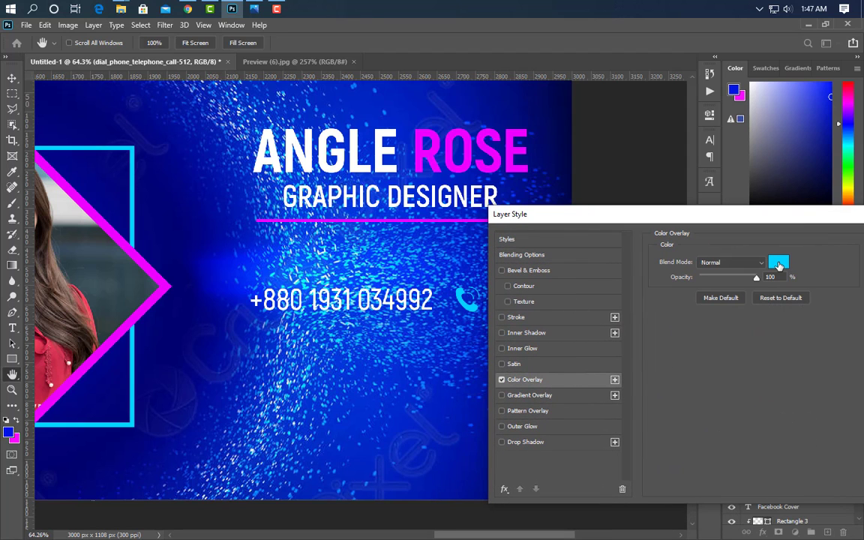
left_click(779, 263)
left_click(513, 148)
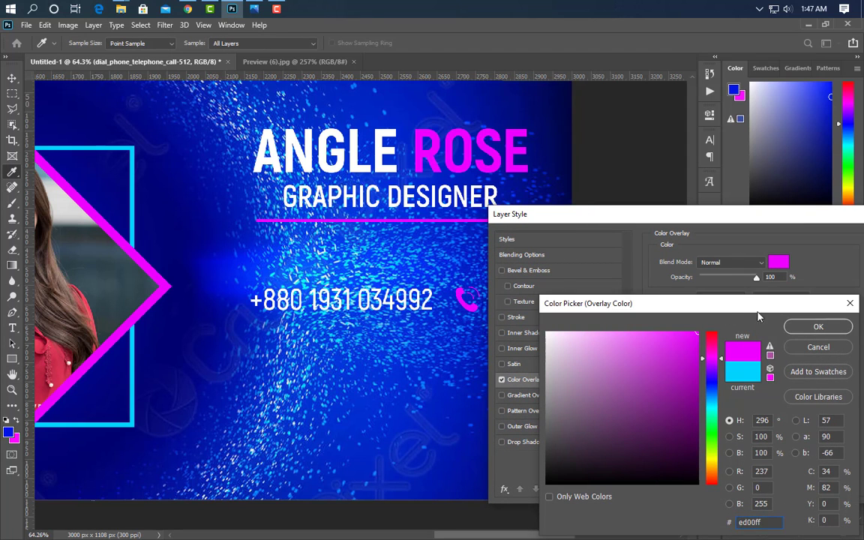
left_click(818, 326)
left_click_drag(809, 218, 637, 244)
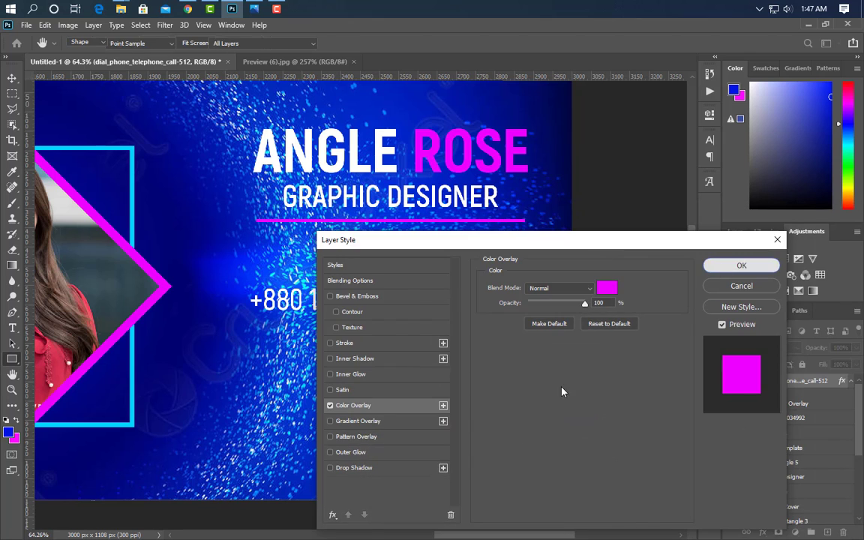
key("Return")
Flip the phone icon horizontally
key("ctrl+t")
right_click(469, 303)
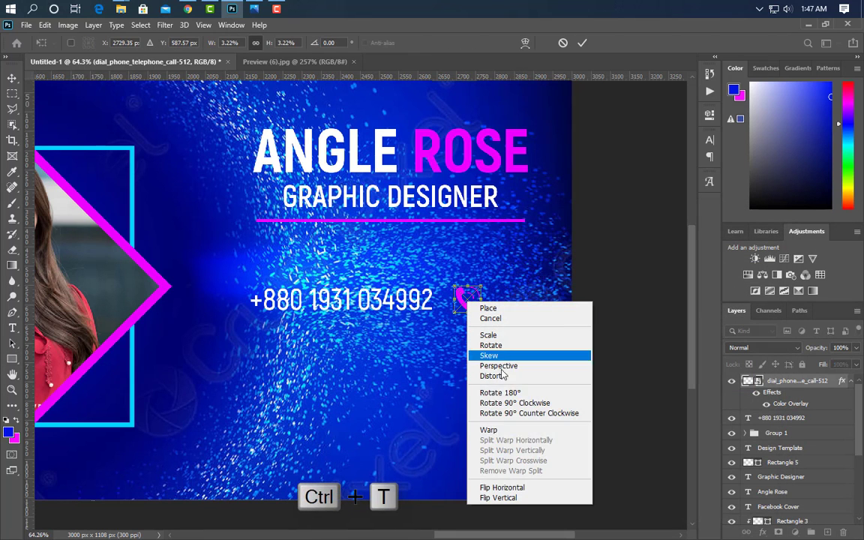
left_click(510, 487)
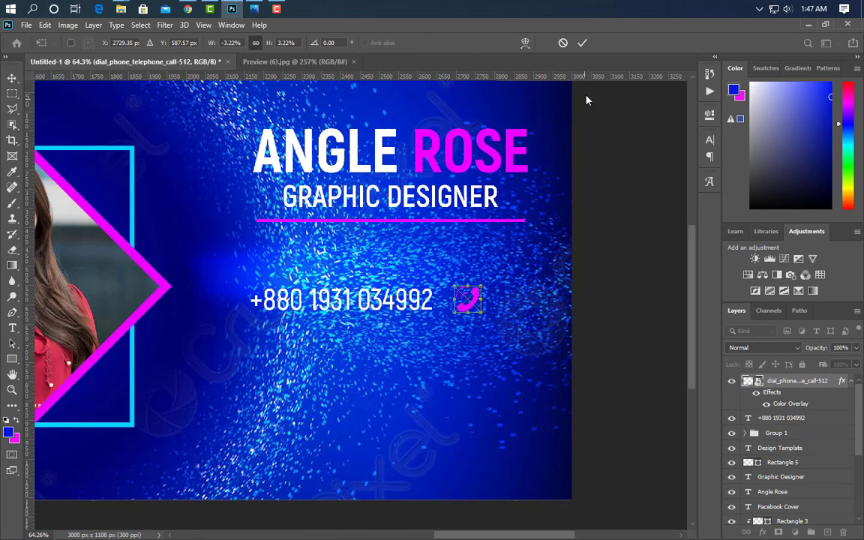
key("Return")
Group the phone icon and number, duplicate the group, and nudge the copy down
left_click(782, 418, "ctrl")
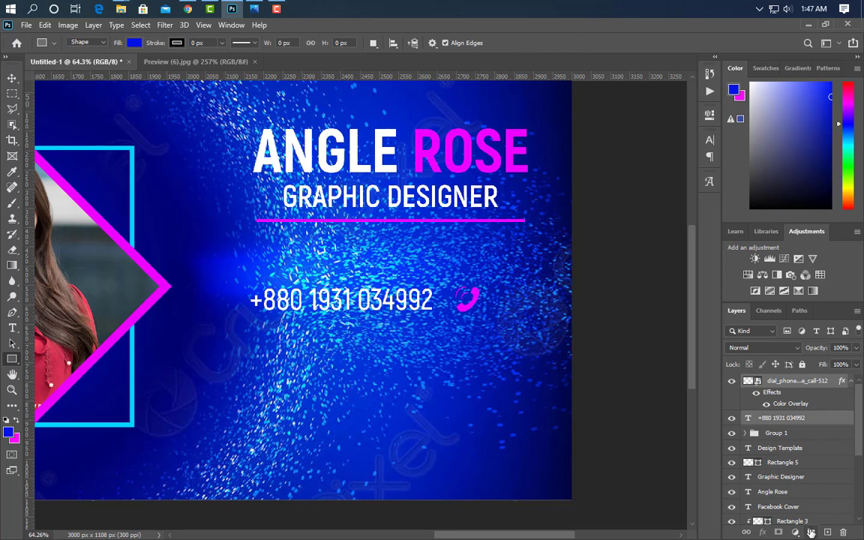
key("ctrl+g")
key("ctrl+j")
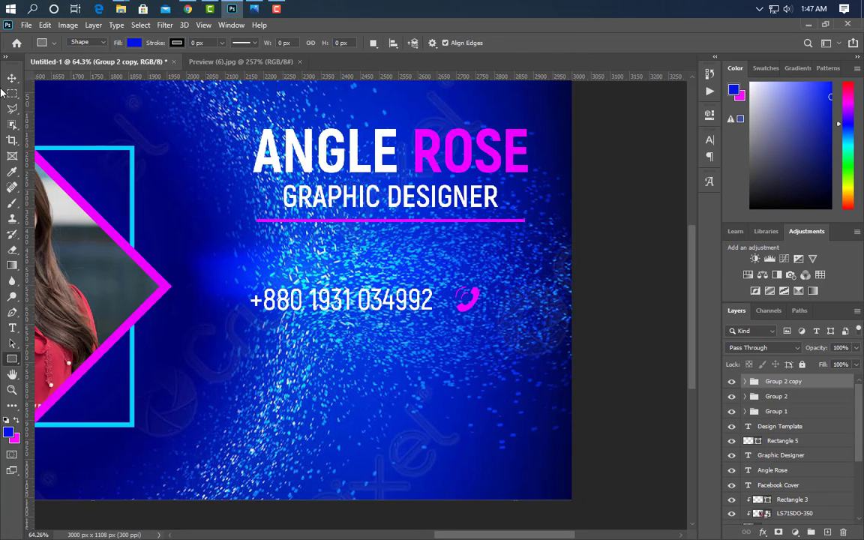
key("v")
key("shift+Down")
key("shift+Down")
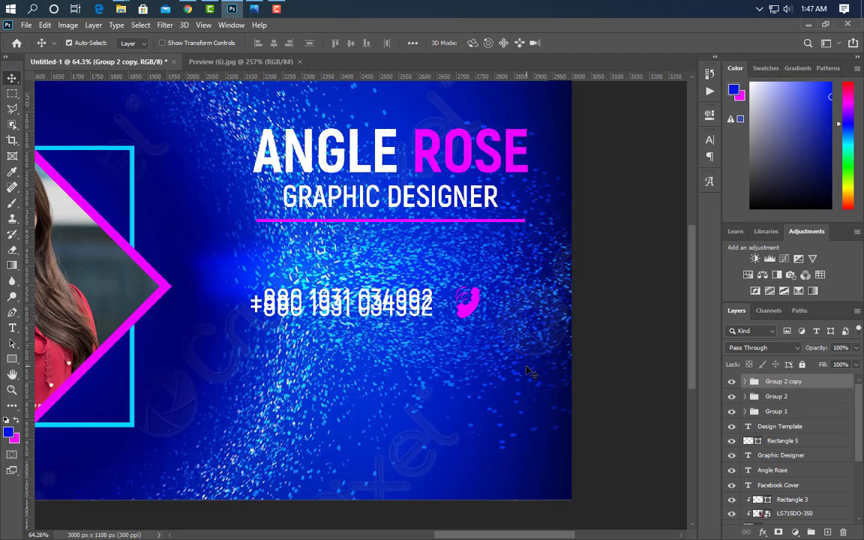
key("shift+Down")
key("shift+Down")
key("shift+Down")
key("shift+Down")
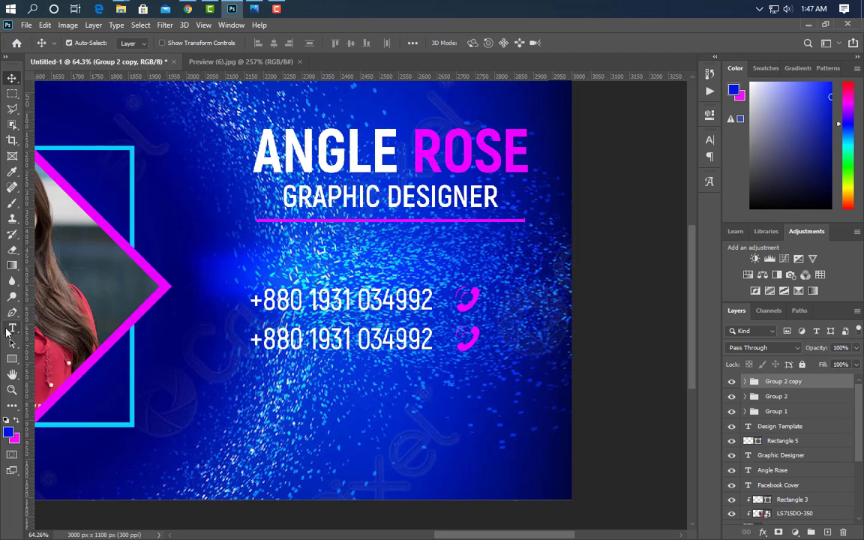
Replace the copied line's text with a sample e-mail address
left_click(12, 328)
triple_click(427, 342)
type("e")
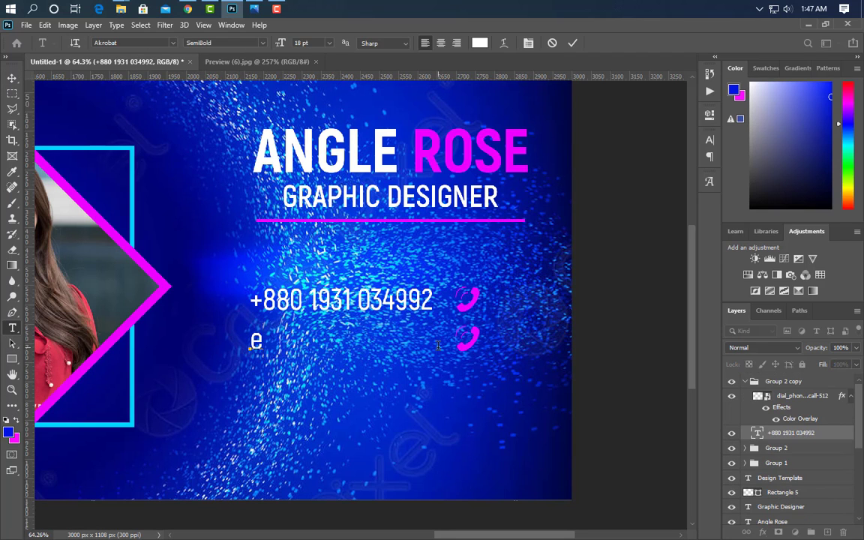
type("xample@gmail.com")
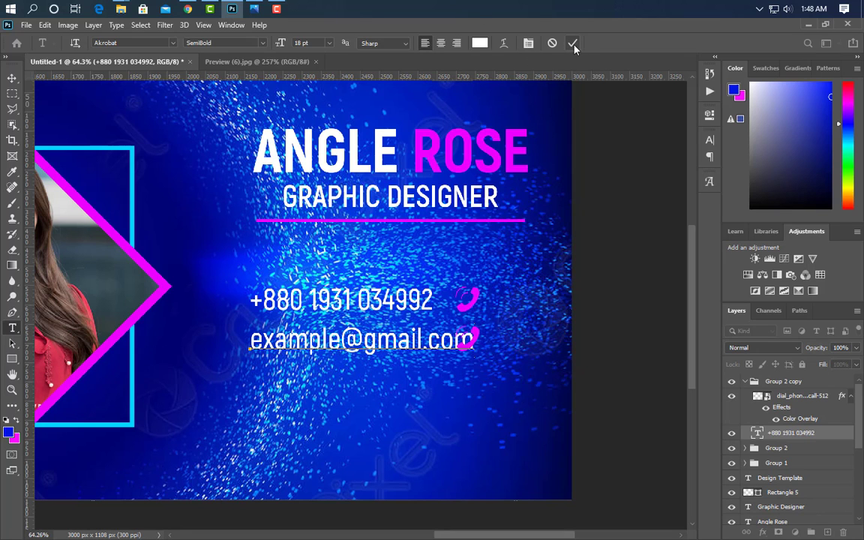
left_click(573, 44)
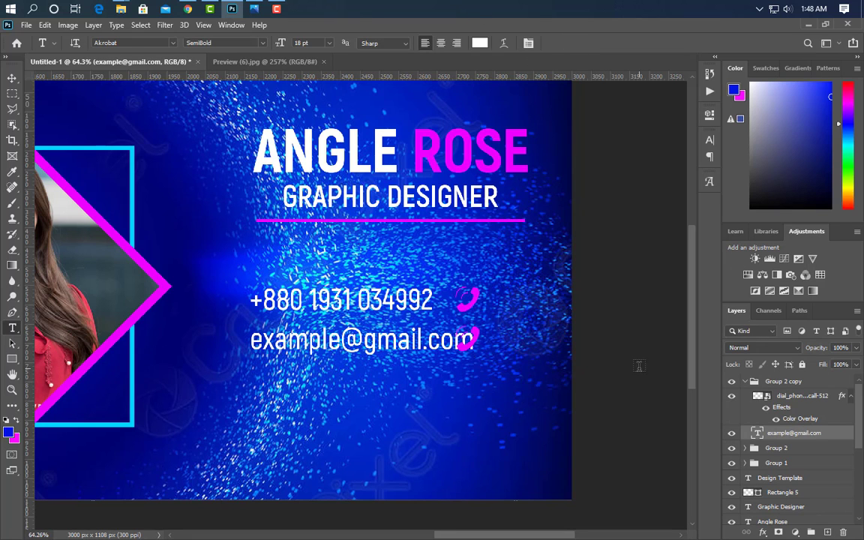
left_click(12, 78)
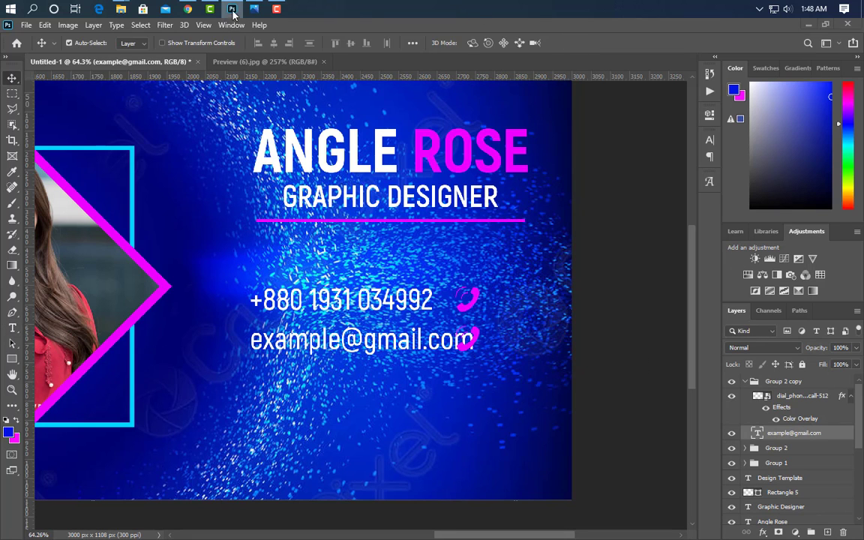
Place the envelope icon from the icons folder, shrunk small and aligned on the e-mail line
left_click(233, 9)
key("Home")
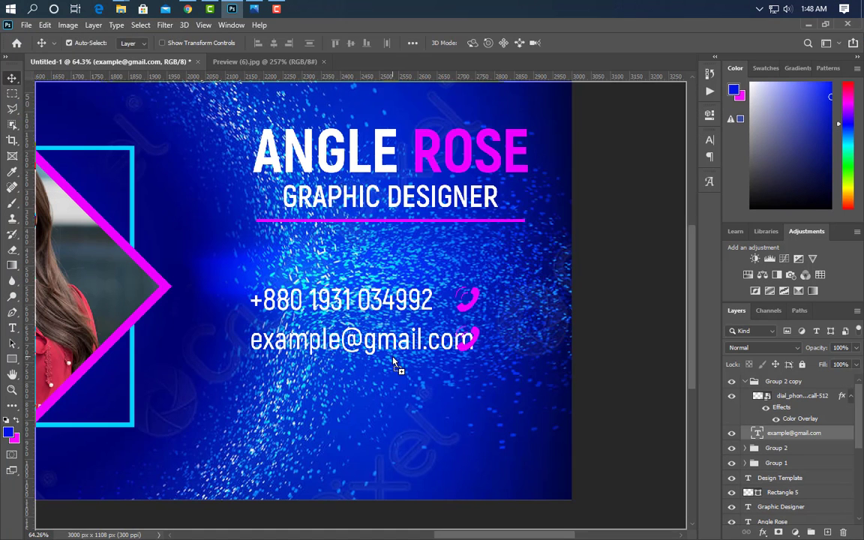
left_click_drag(233, 9, 395, 367)
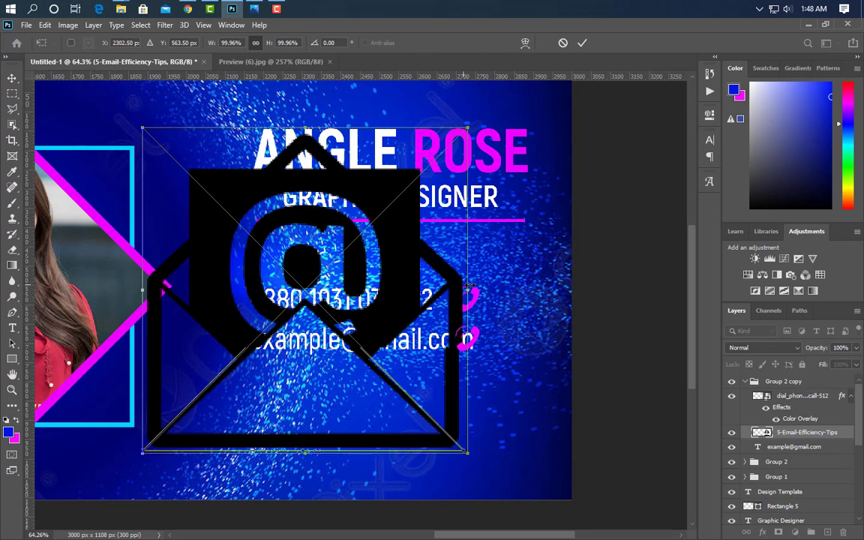
mouse_move(468, 287)
left_mouse_down()
mouse_move(368, 290)
mouse_move(457, 318)
left_mouse_up()
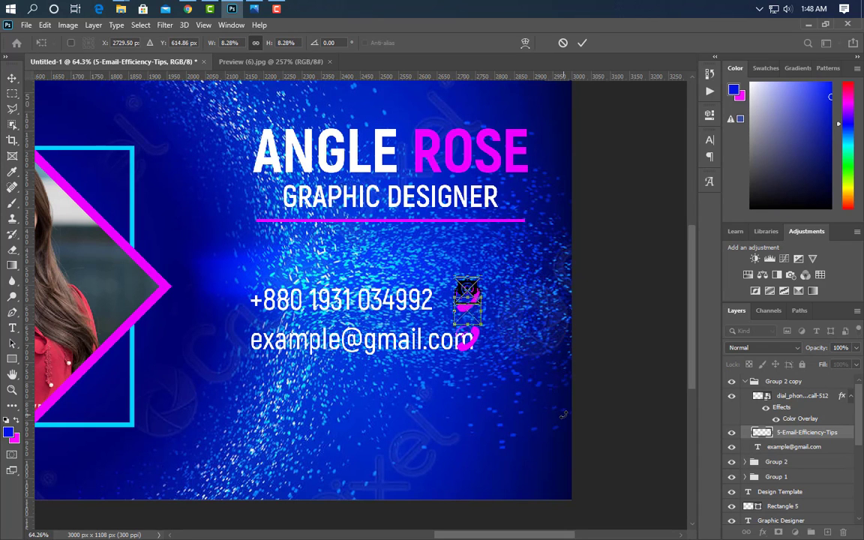
key("shift+Down")
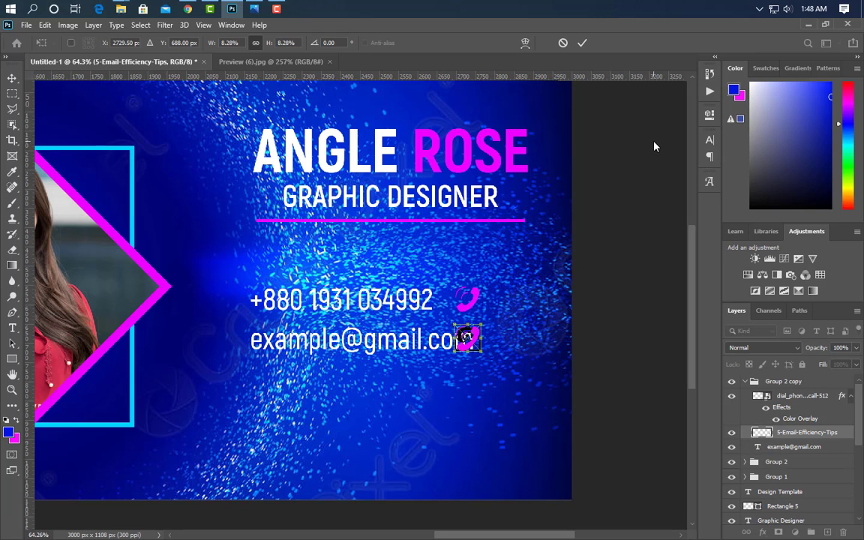
left_click(582, 43)
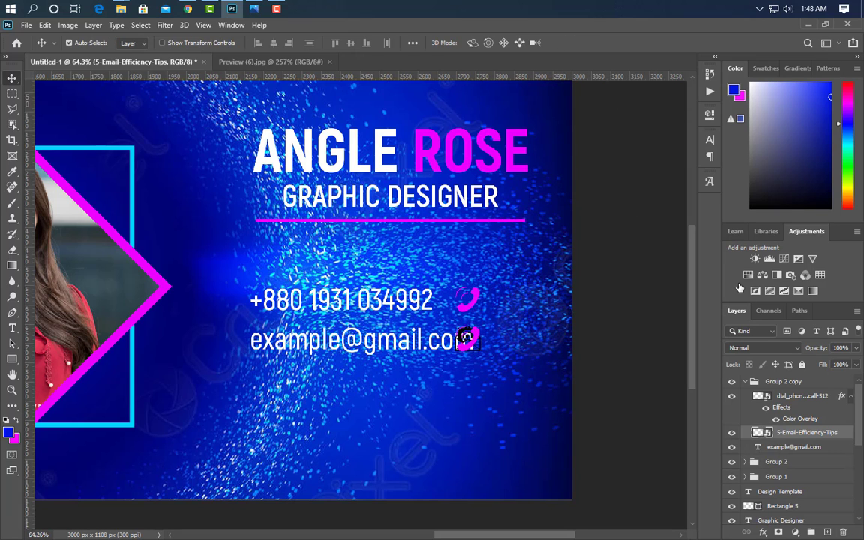
Add a magenta Color Overlay to the envelope and delete the leftover phone icon
double_click(846, 432)
left_click(359, 403)
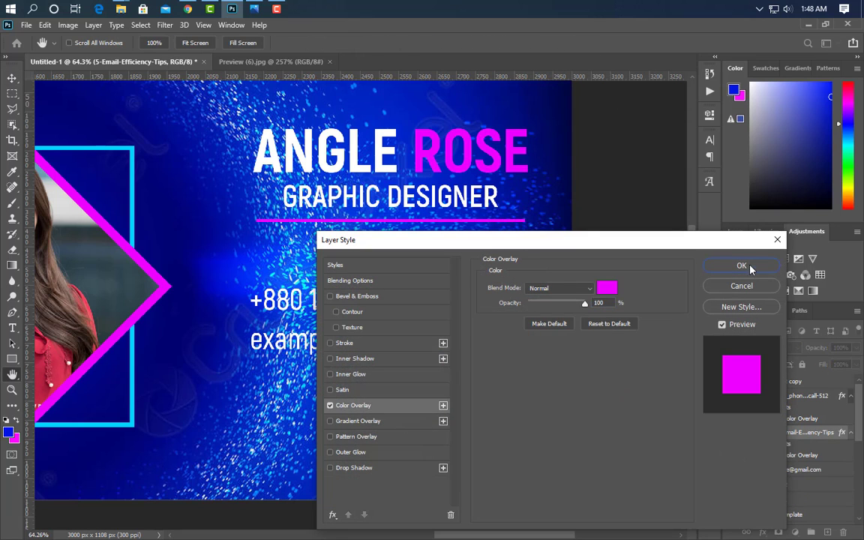
left_click(736, 268)
left_click_drag(841, 417, 843, 531)
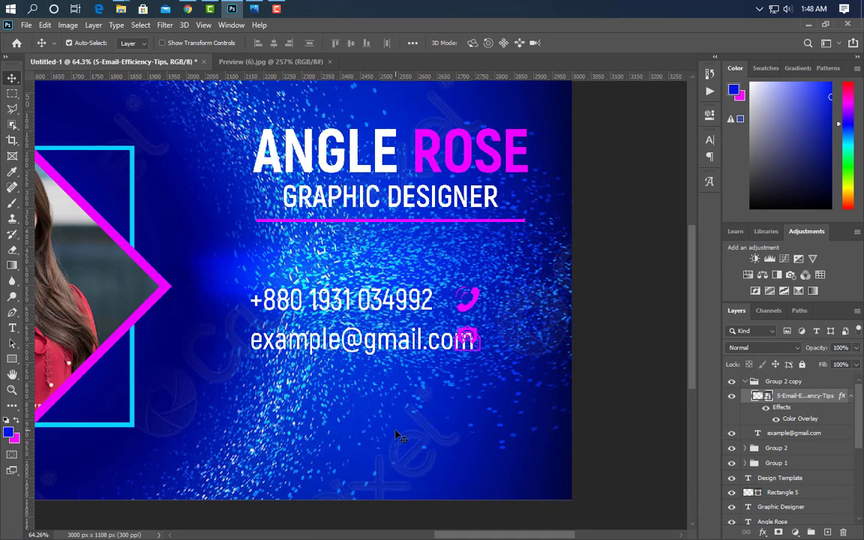
Nudge the e-mail address text slightly left
left_click(423, 347)
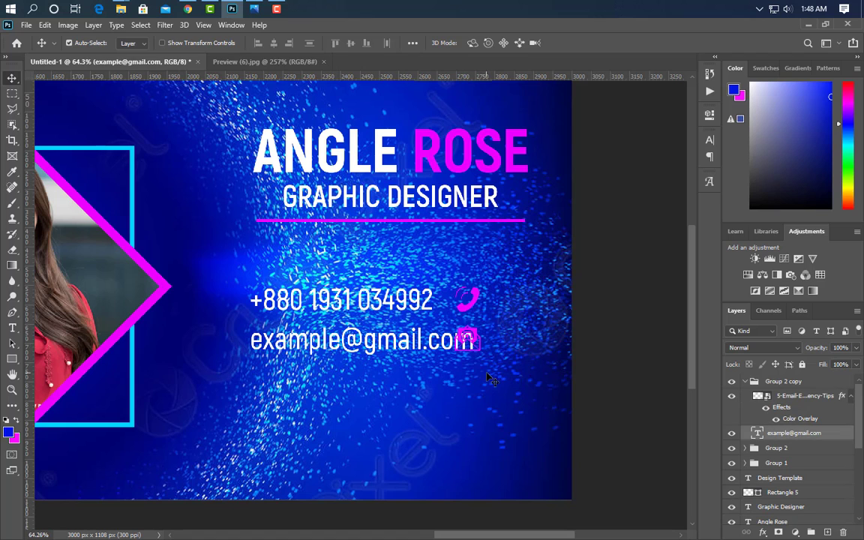
key("shift+Left")
key("shift+Left")
key("shift+Left")
key("shift+Left")
key("shift+Left")
key("shift+Left")
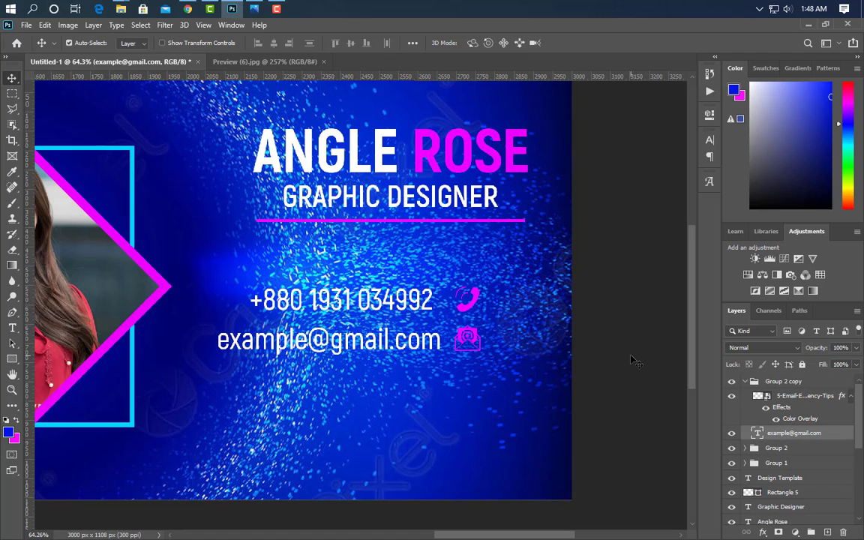
key("shift+Left")
key("shift+Left")
Duplicate the e-mail row group and move the copy down into a third row
left_click(748, 384)
left_click_drag(780, 381, 828, 533)
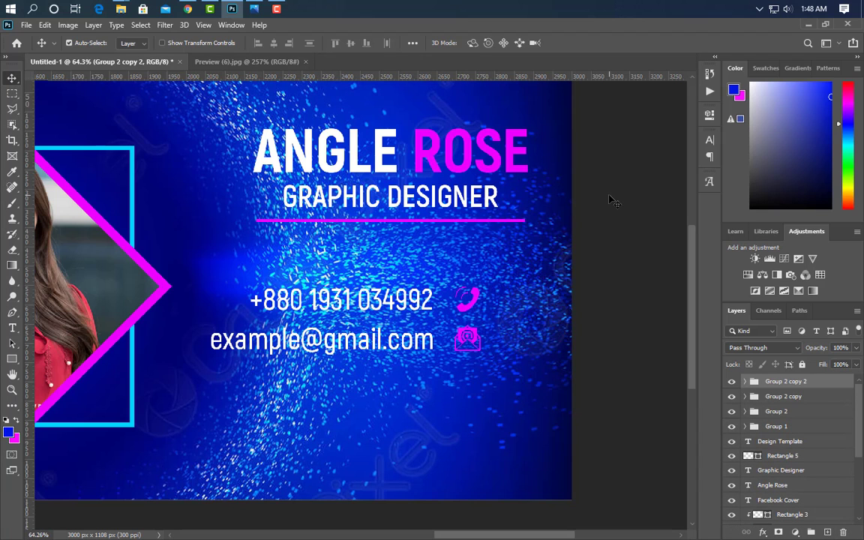
key("shift+Down")
key("shift+Down")
key("shift+Down")
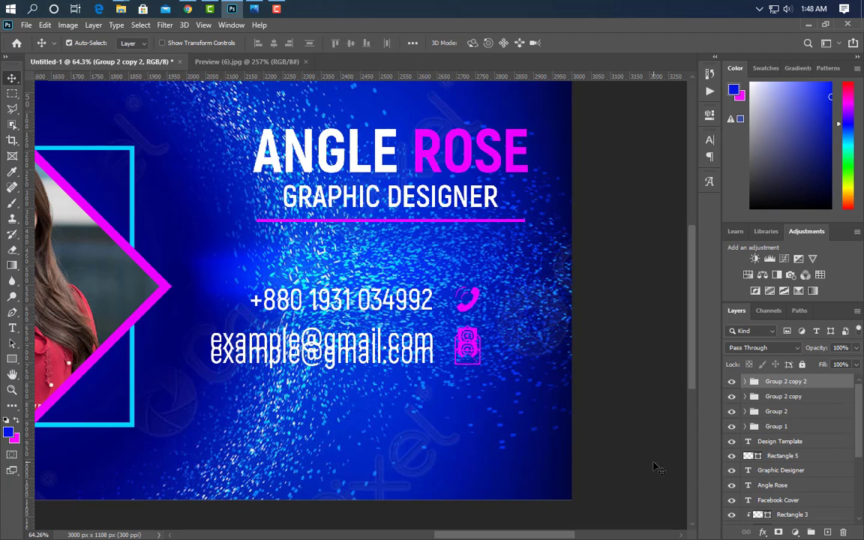
key("shift+Down")
key("shift+Down")
key("shift+Down")
key("shift+Down")
left_click(488, 396)
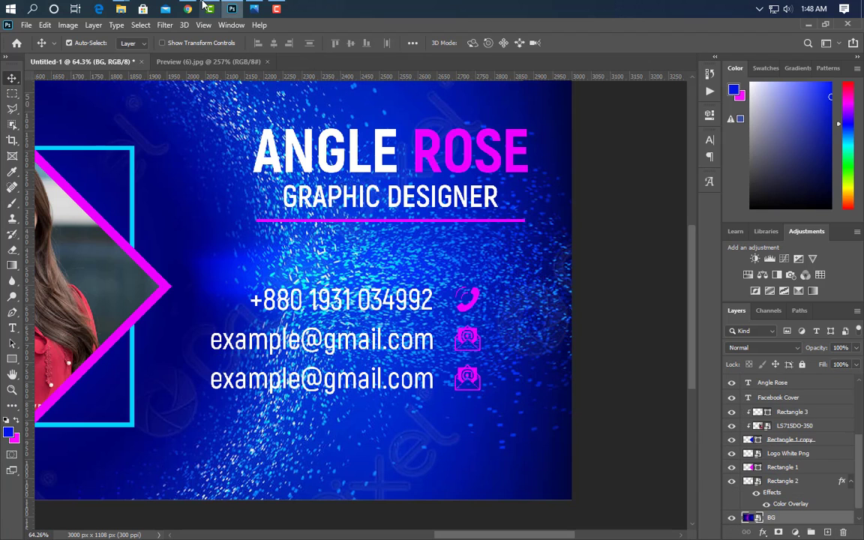
Place the location pin icon, shrunk to icon size, on the third contact row
left_click(230, 7)
mouse_move(616, 105)
left_mouse_down()
mouse_move(232, 9)
mouse_move(495, 289)
mouse_move(481, 289)
left_mouse_up()
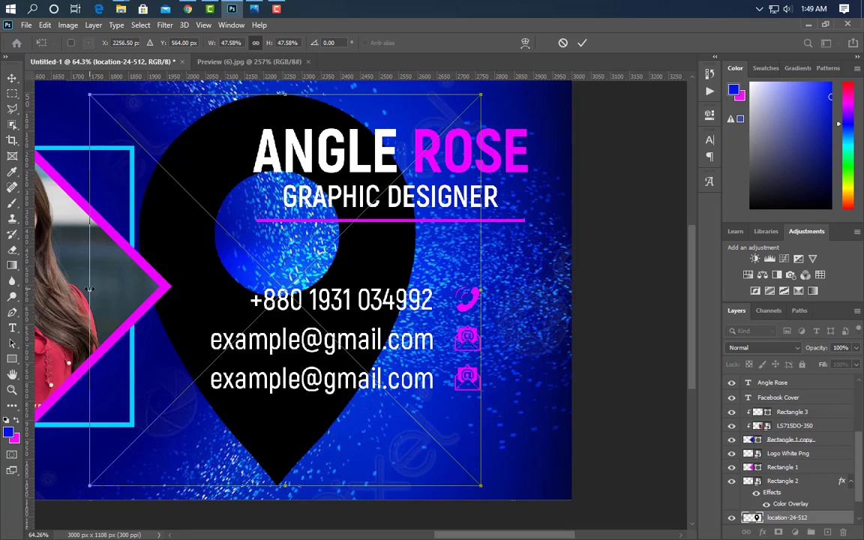
left_click_drag(90, 289, 457, 294)
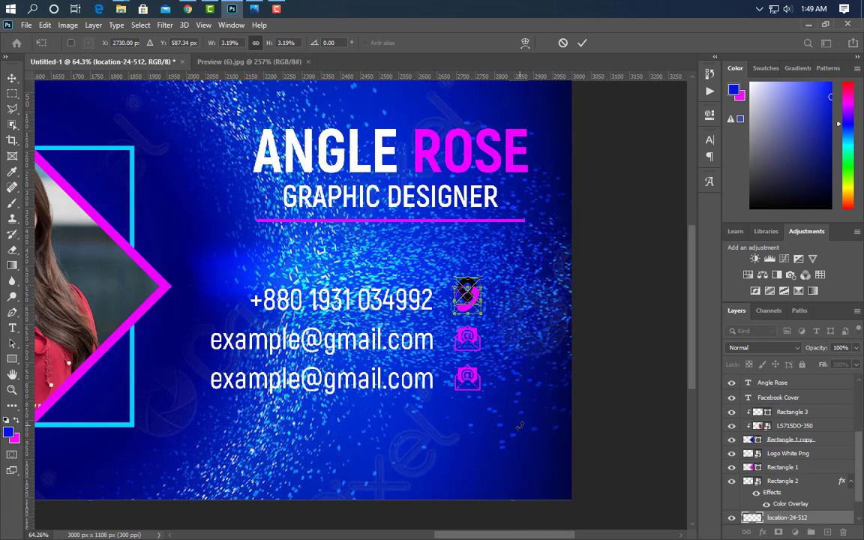
left_click_drag(467, 295, 467, 376)
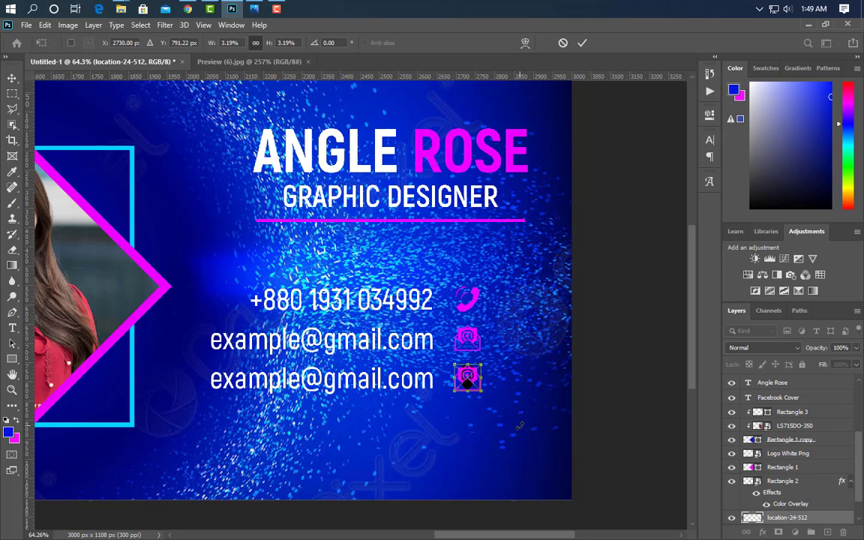
left_click(581, 41)
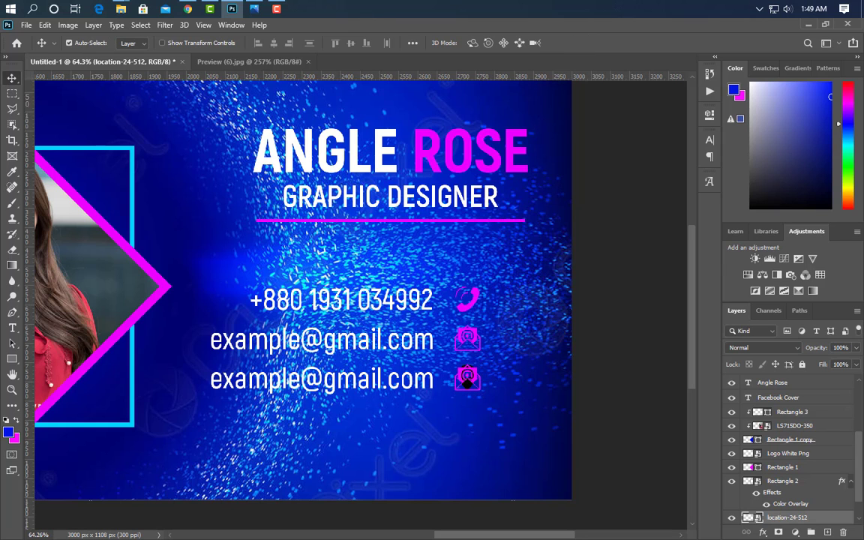
Add a magenta Color Overlay to the pin and delete the copied envelope icon
double_click(818, 516)
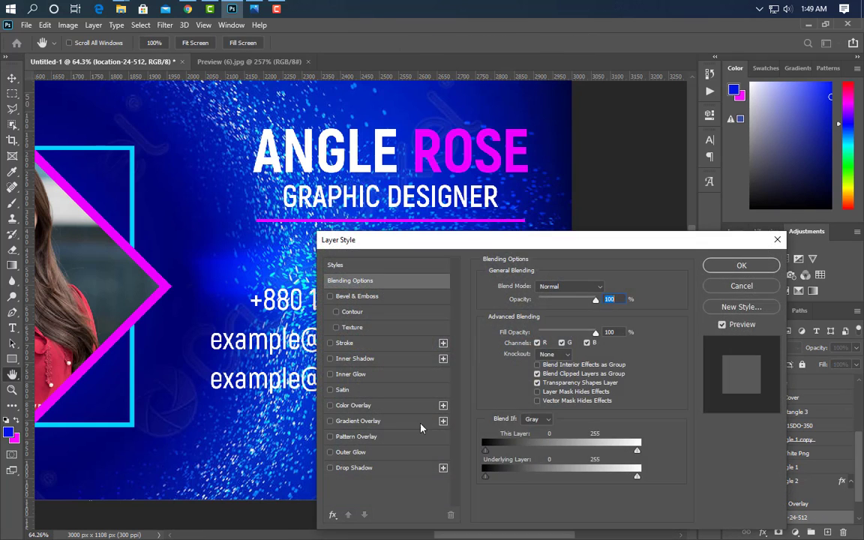
left_click(352, 405)
left_click(741, 266)
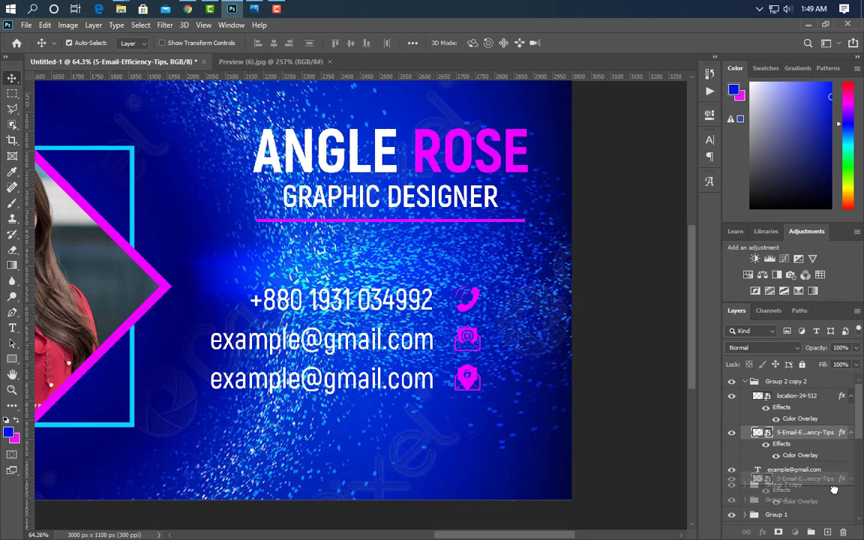
left_click_drag(806, 434, 844, 532)
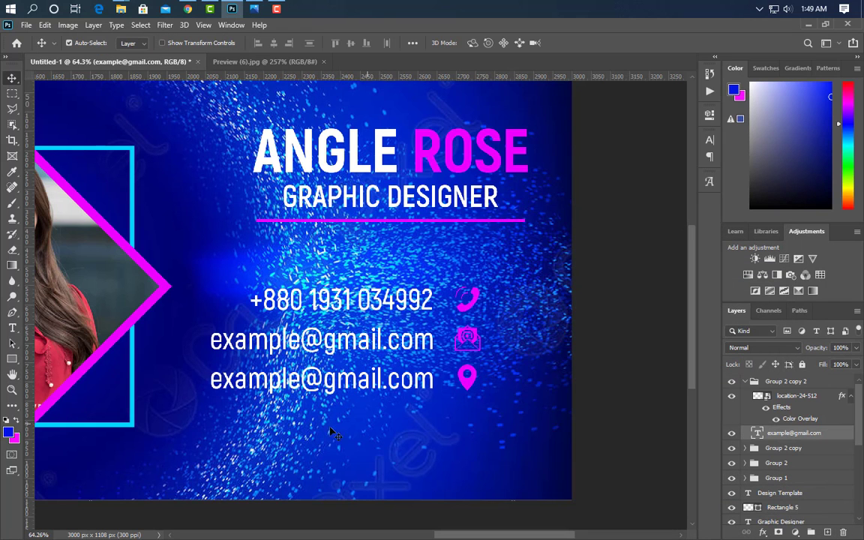
left_click(12, 328)
Replace the third row's text with a two-line street address and nudge it left
left_click_drag(210, 379, 434, 379)
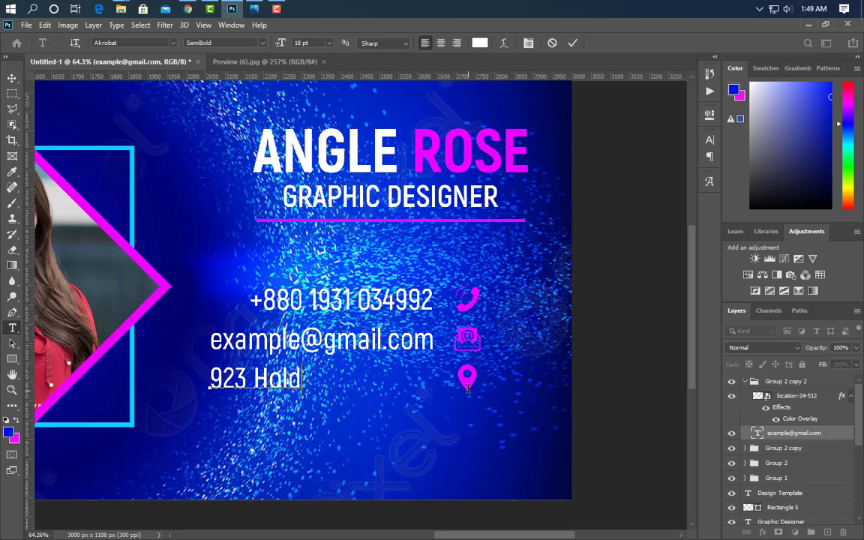
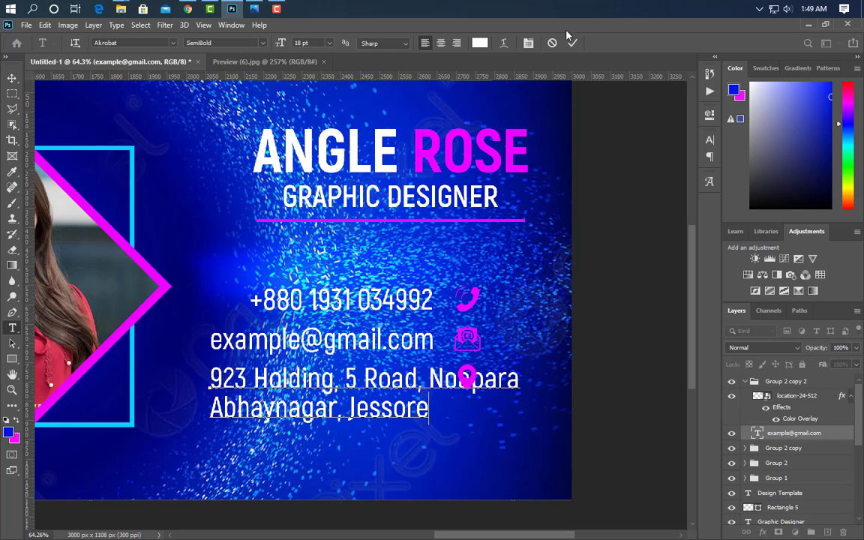
left_click(572, 43)
key("v")
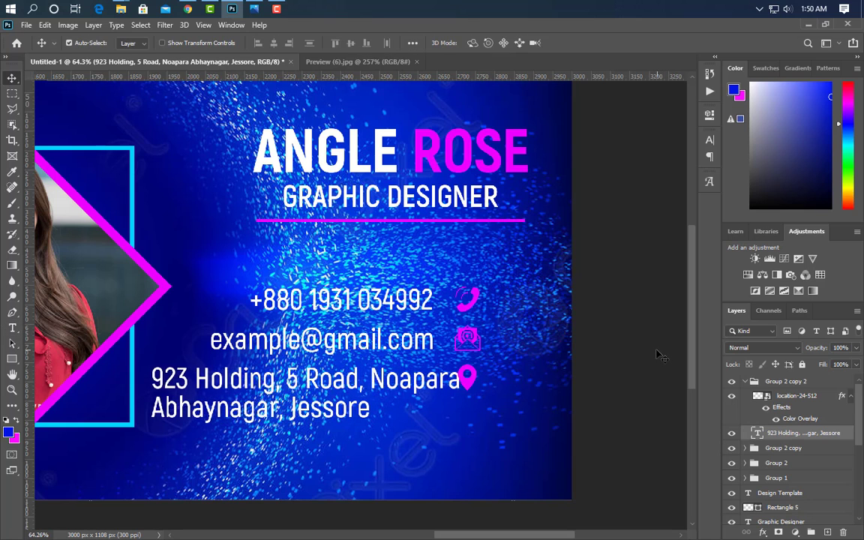
key("shift+Left")
key("shift+Left")
key("shift+Left")
key("shift+Left")
key("shift+Left")
Right-align the address text block
left_click(12, 328)
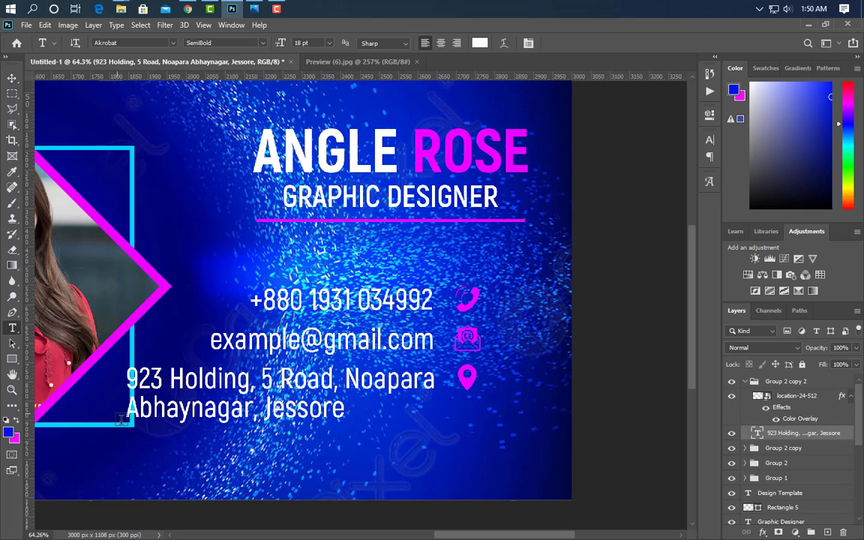
left_click(111, 377)
key("ctrl+shift+r")
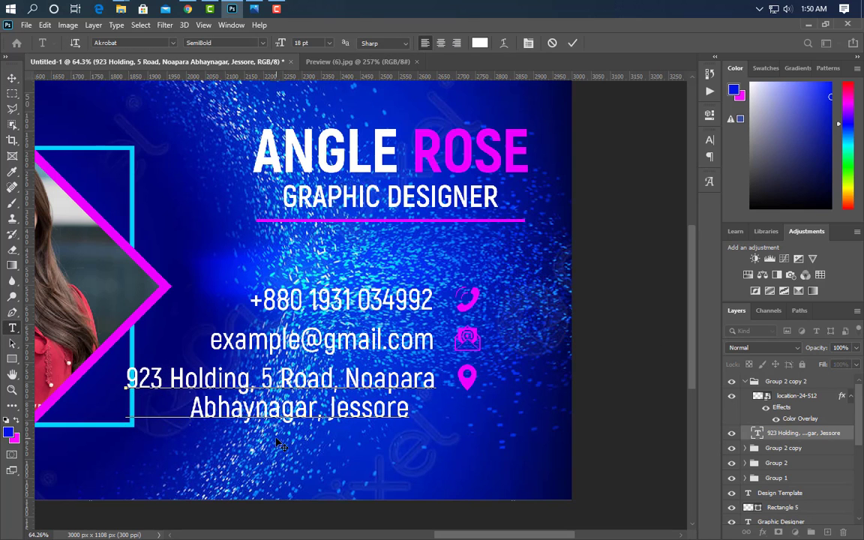
key("ctrl+Return")
key("ctrl+t")
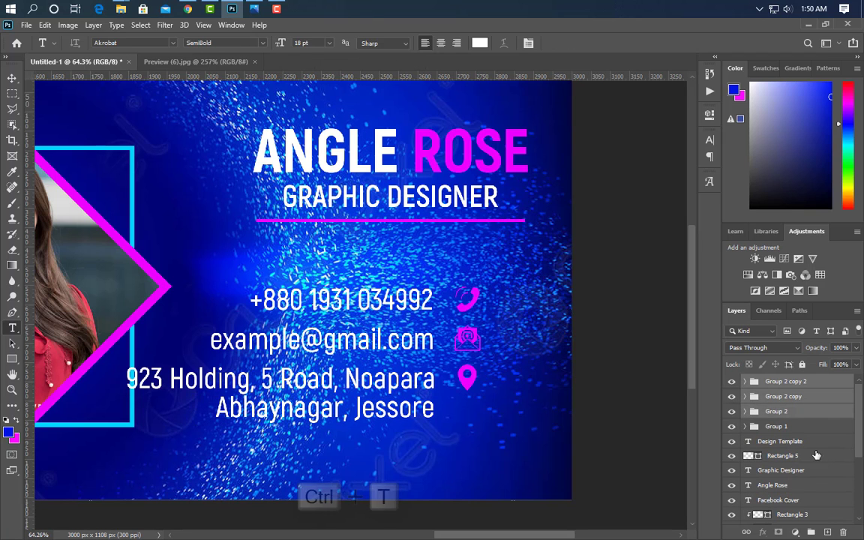
Scale the contact block down to about 82% and move it lower and slightly right
left_click_drag(372, 344, 415, 342)
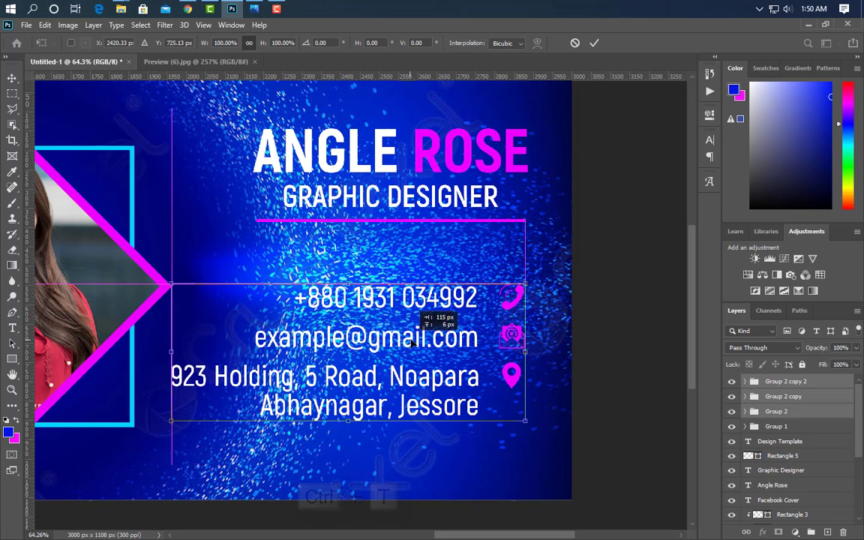
left_click_drag(174, 353, 255, 353)
left_click_drag(390, 376, 390, 399)
left_click(594, 44)
Drag vertical guides from the ruler, one at the title block's right edge (about X 2878 px)
key("t")
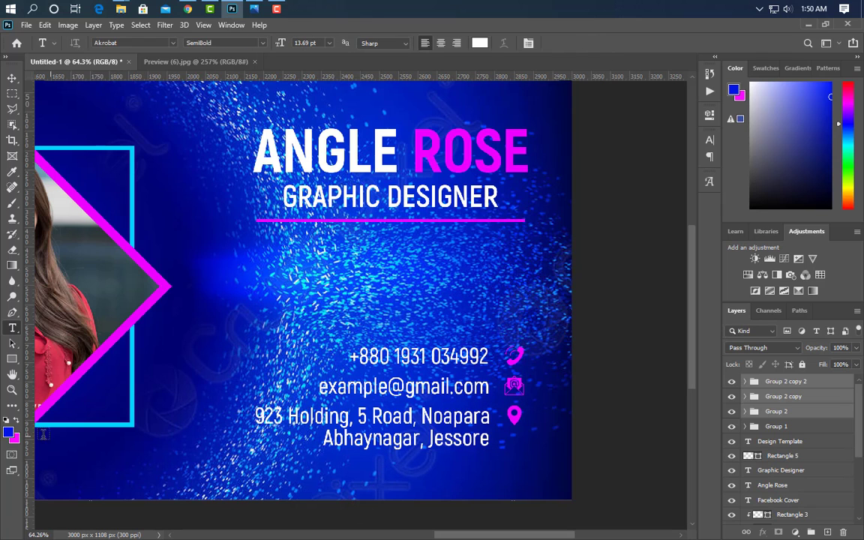
mouse_move(30, 434)
left_mouse_down()
mouse_move(269, 279)
mouse_move(255, 226)
left_mouse_up()
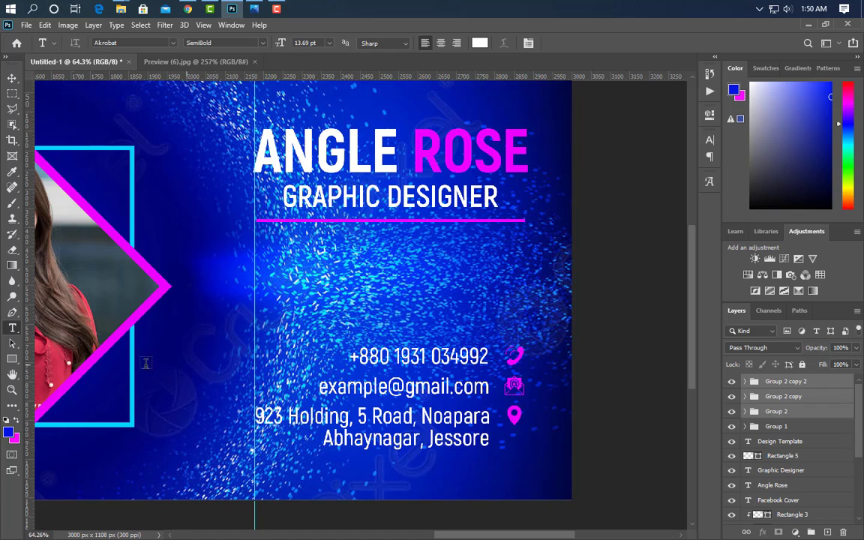
left_click_drag(31, 366, 525, 228)
Draw a rectangle behind the contact details with #242829 fill at 50% opacity, below Group 2
left_click(12, 358)
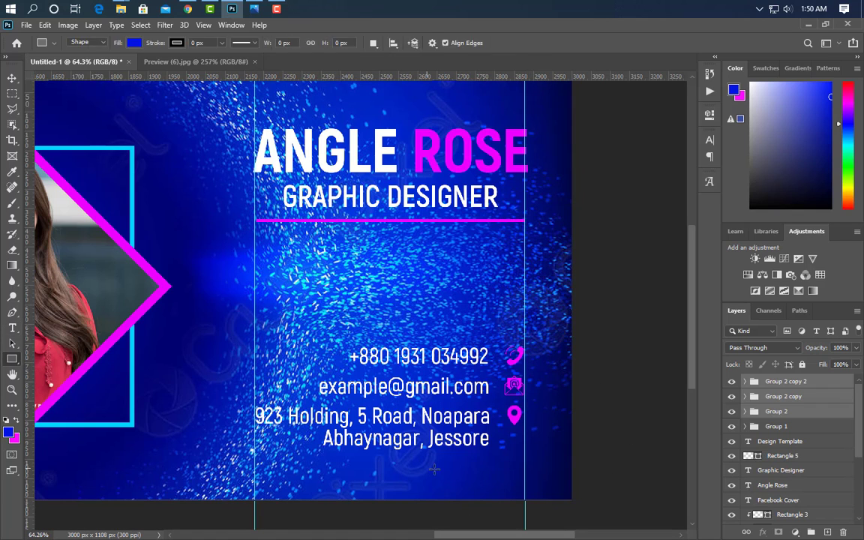
left_click_drag(524, 457, 254, 331)
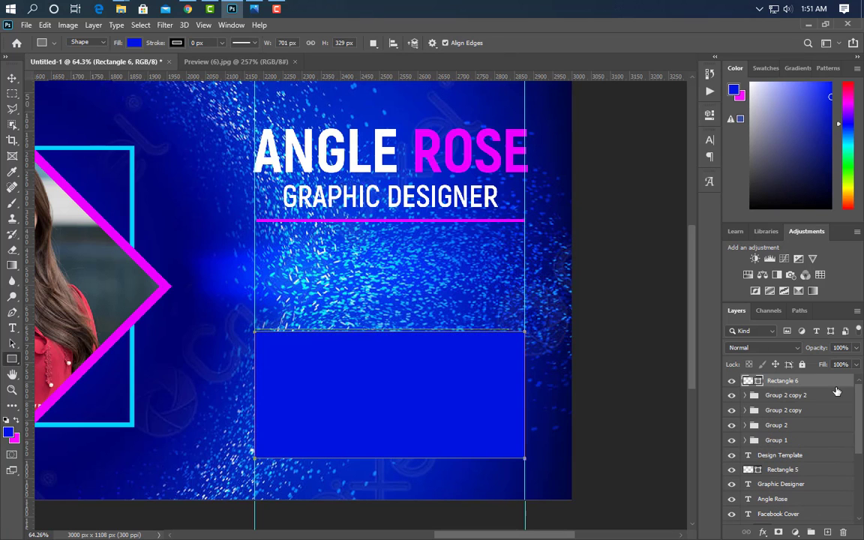
double_click(757, 381)
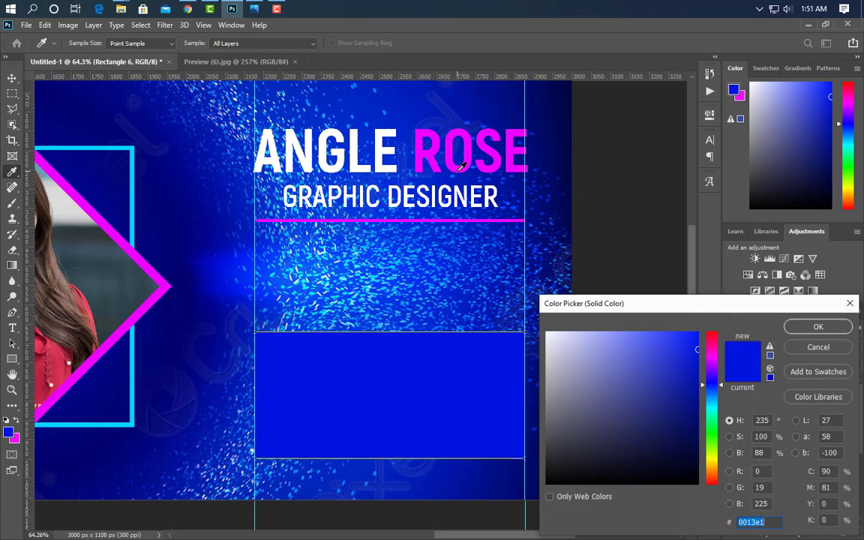
left_click(711, 358)
left_click(818, 327)
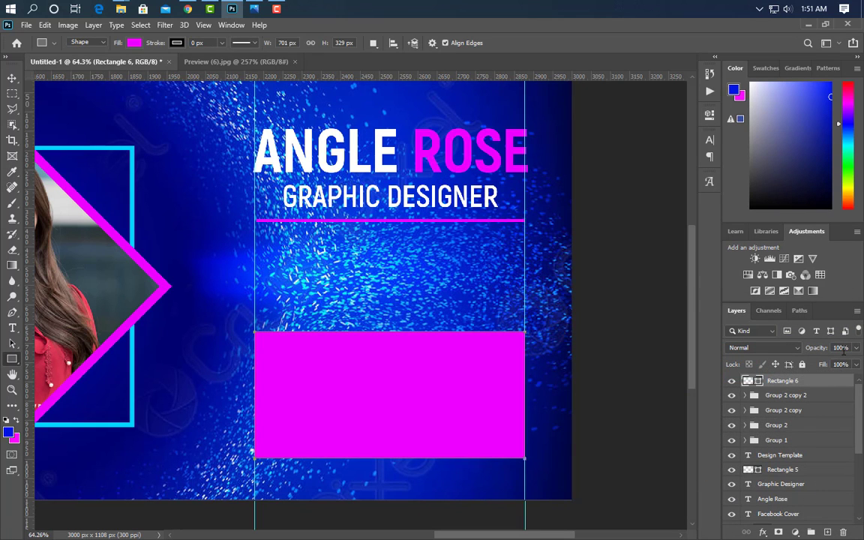
type("50")
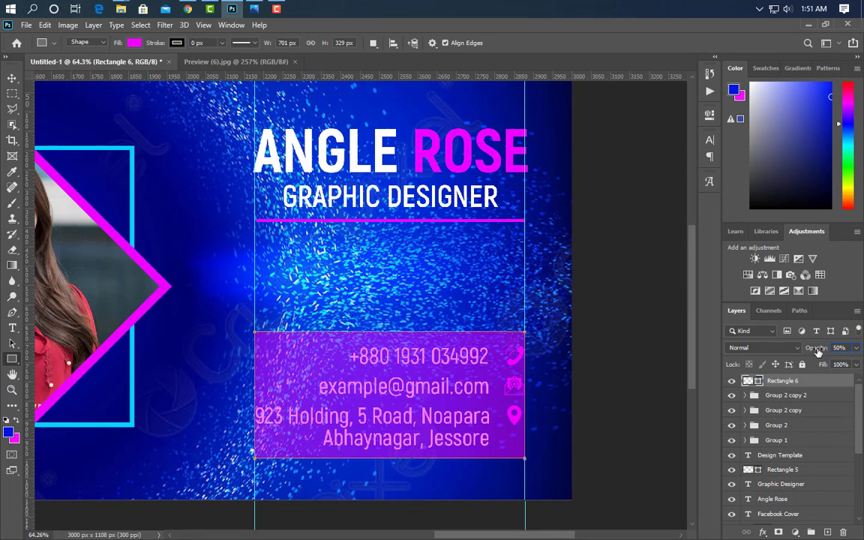
left_click_drag(819, 382, 759, 429)
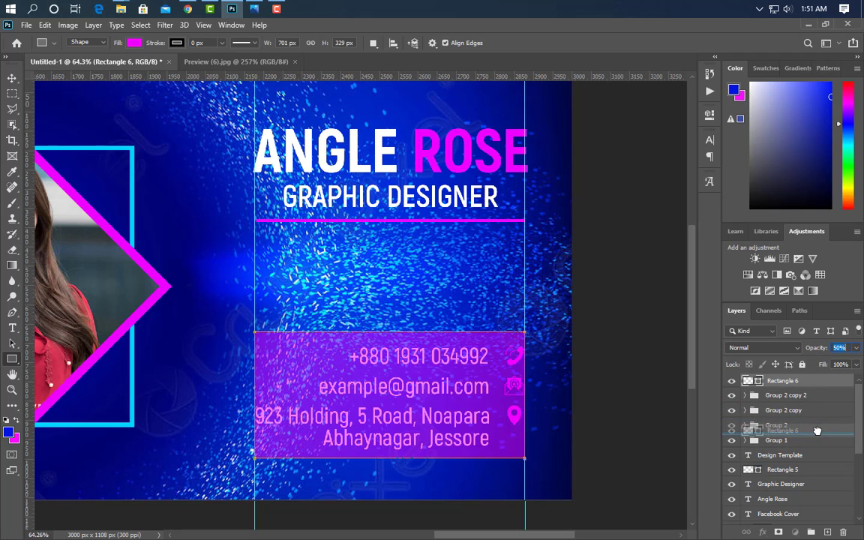
double_click(759, 428)
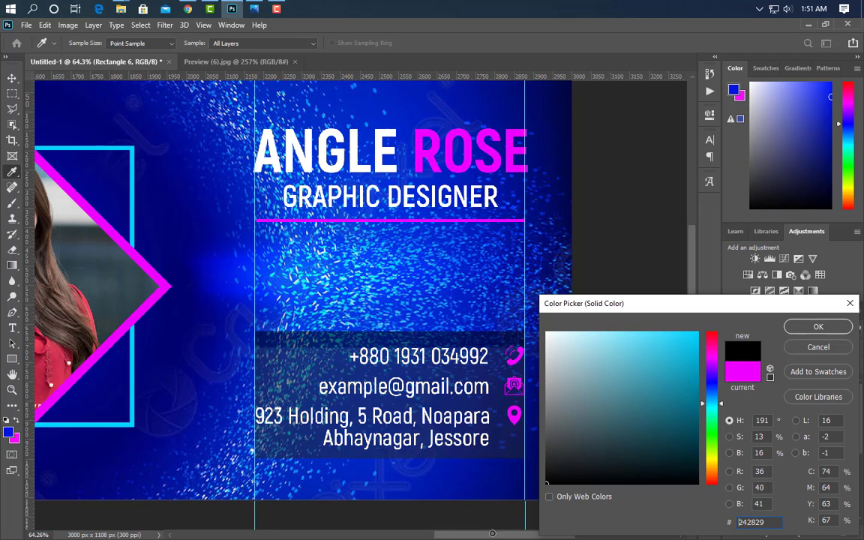
left_click(817, 327)
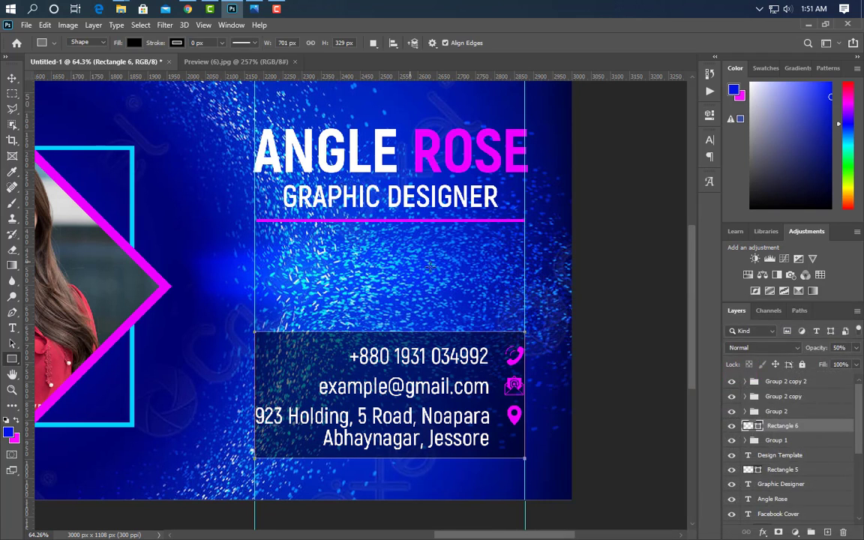
Drag both vertical guides off the canvas and fit the whole cover on screen
left_click(11, 77)
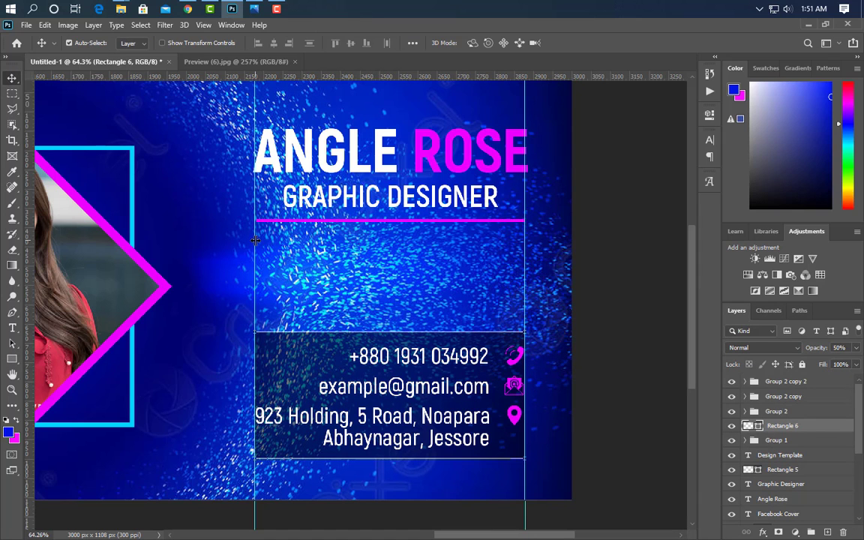
left_click_drag(255, 240, 550, 252)
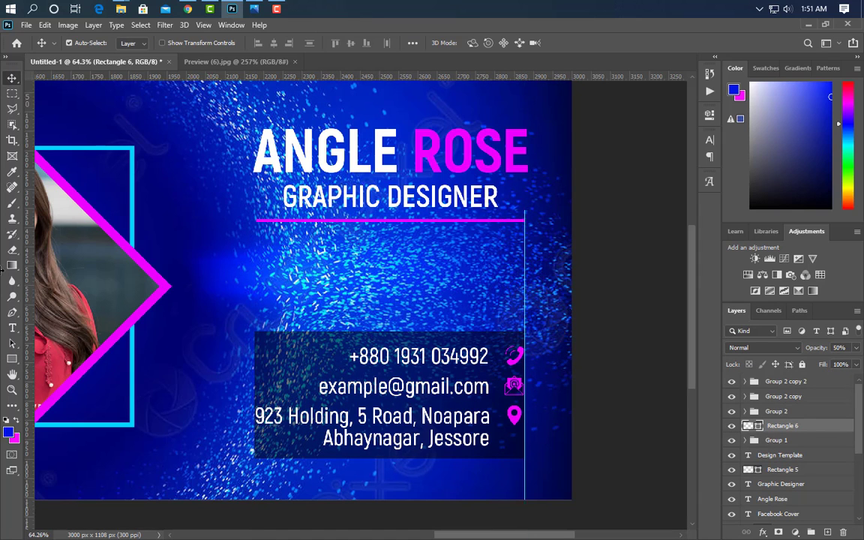
left_click_drag(526, 285, 258, 393)
key("ctrl+0")
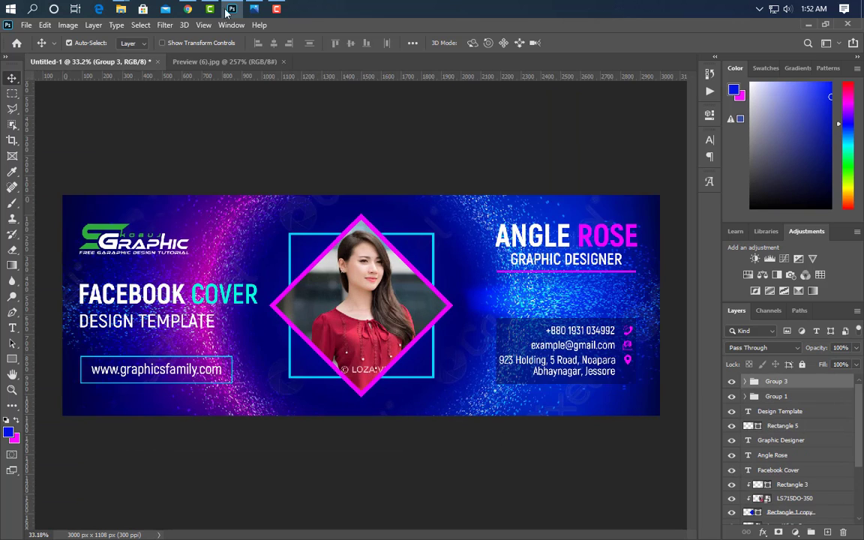
In the File Explorer icons folder, select the Twitter and Facebook icon files
left_click(121, 9)
left_click(335, 127, "ctrl")
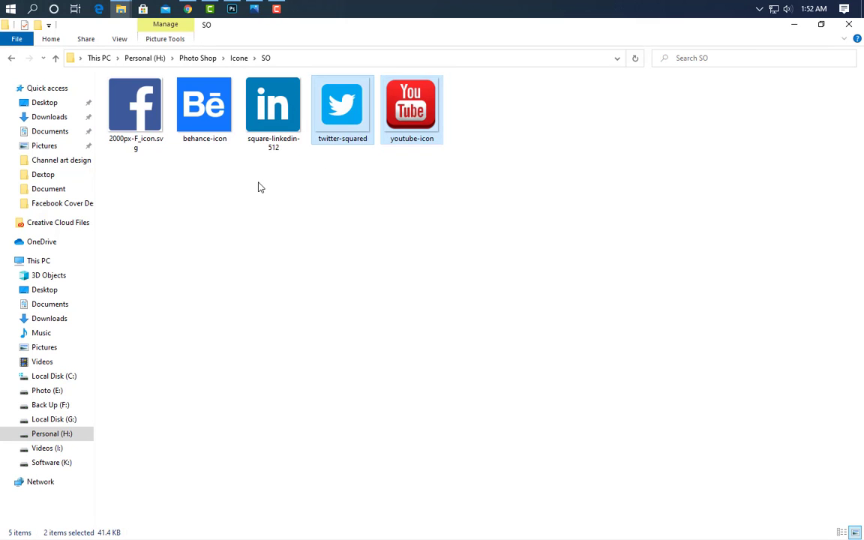
left_click(135, 99, "ctrl")
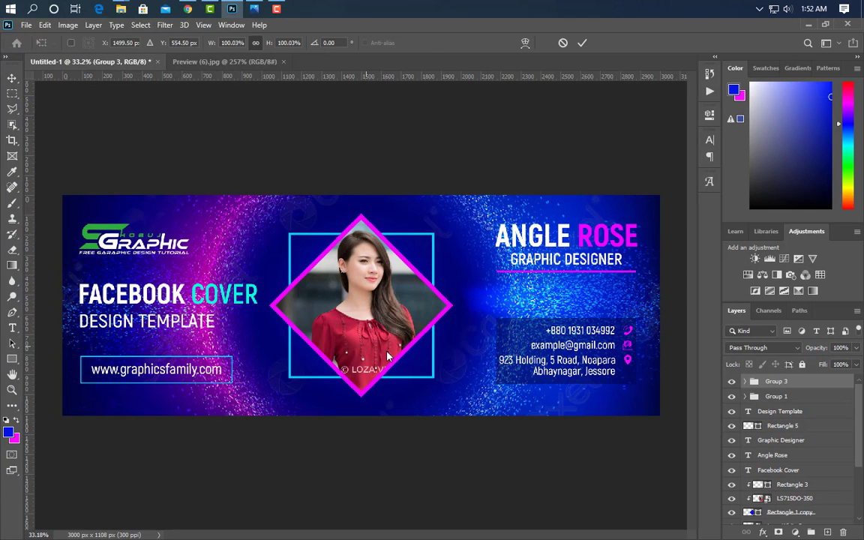
Place the YouTube, Facebook and Twitter icon files into the cover, each scaled down small
left_click_drag(412, 111, 425, 327)
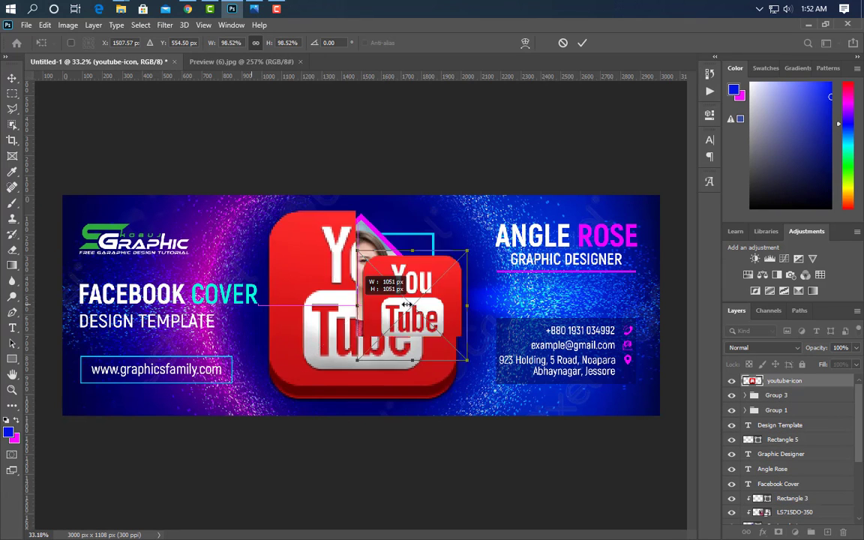
left_click_drag(258, 305, 454, 305)
left_click(583, 45)
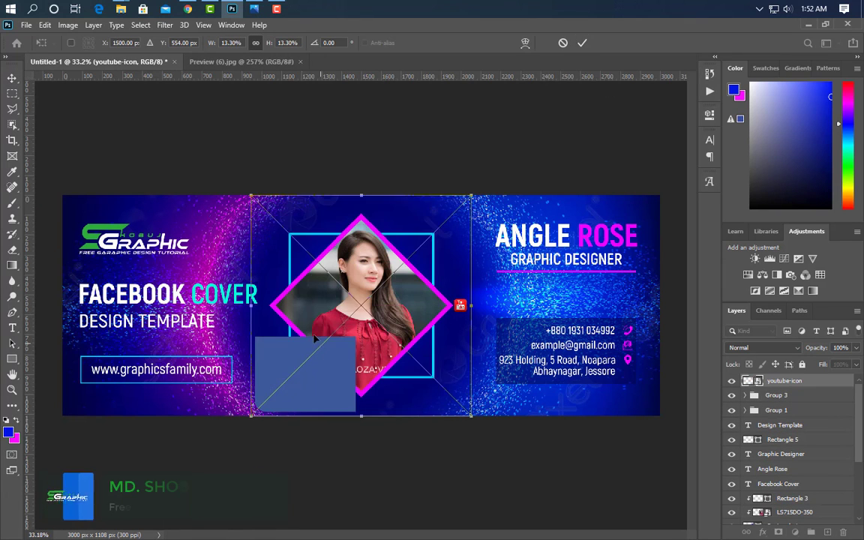
left_click_drag(254, 305, 458, 305)
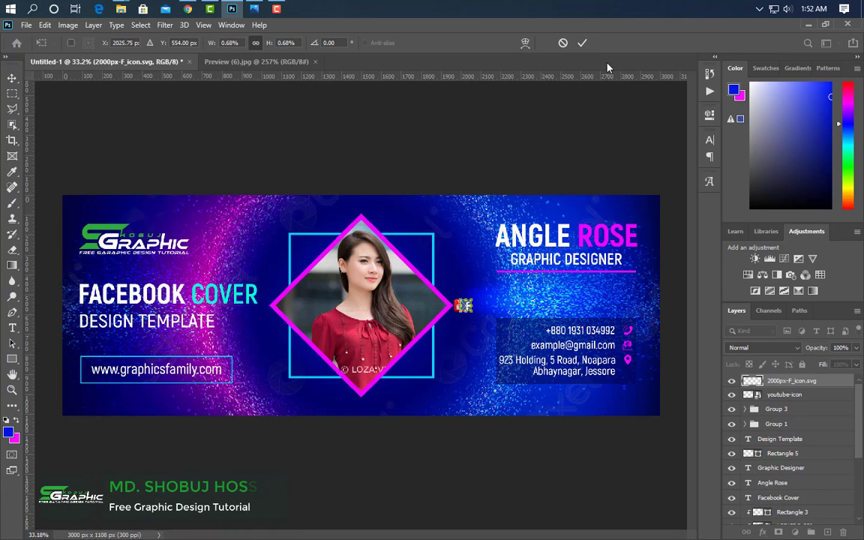
left_click(583, 45)
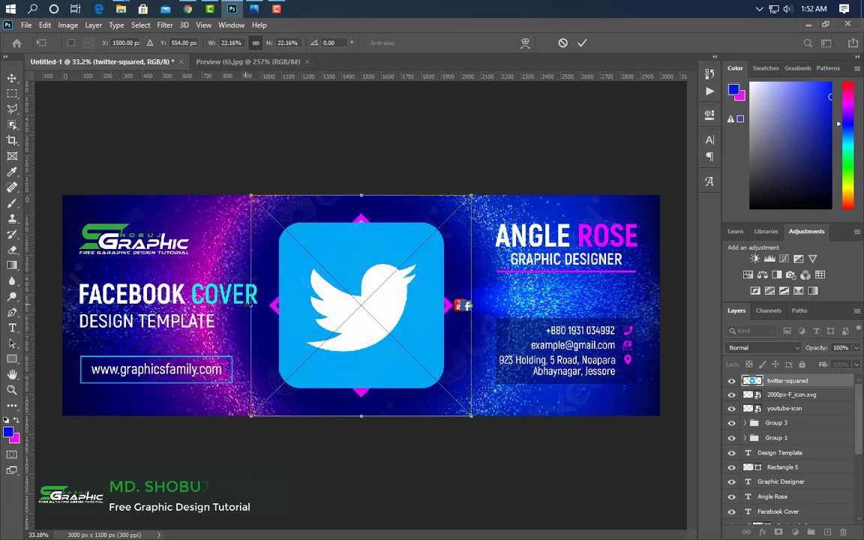
left_click_drag(251, 306, 453, 306)
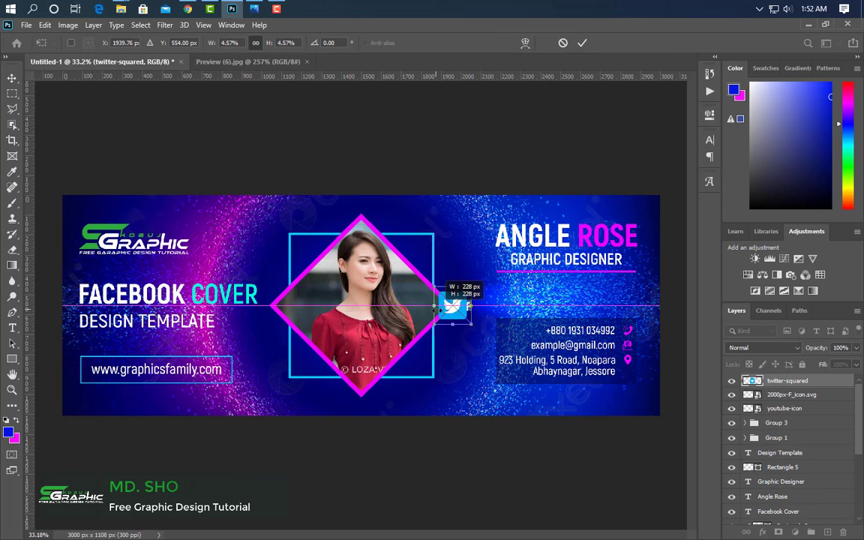
left_click(582, 43)
Arrange the icons in a row above the contact panel: Facebook, YouTube, then Twitter
scroll(646, 326, "up", 2)
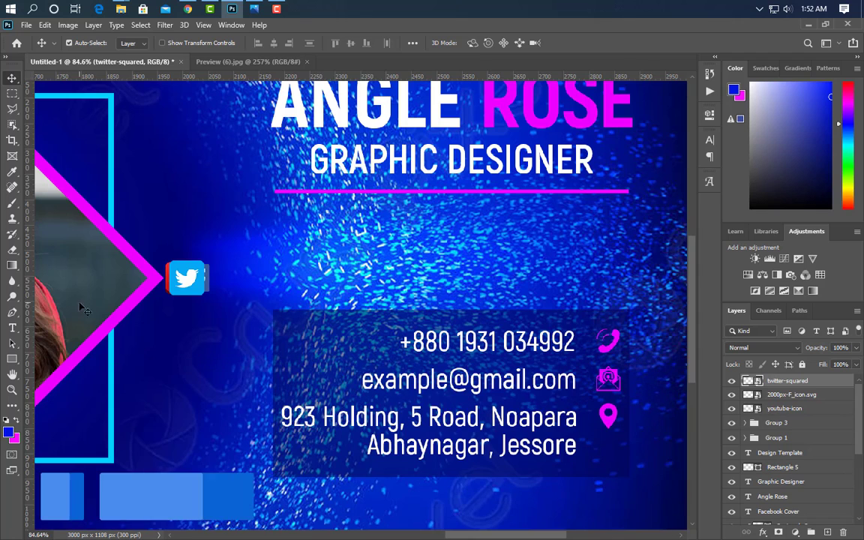
left_click_drag(188, 278, 545, 245)
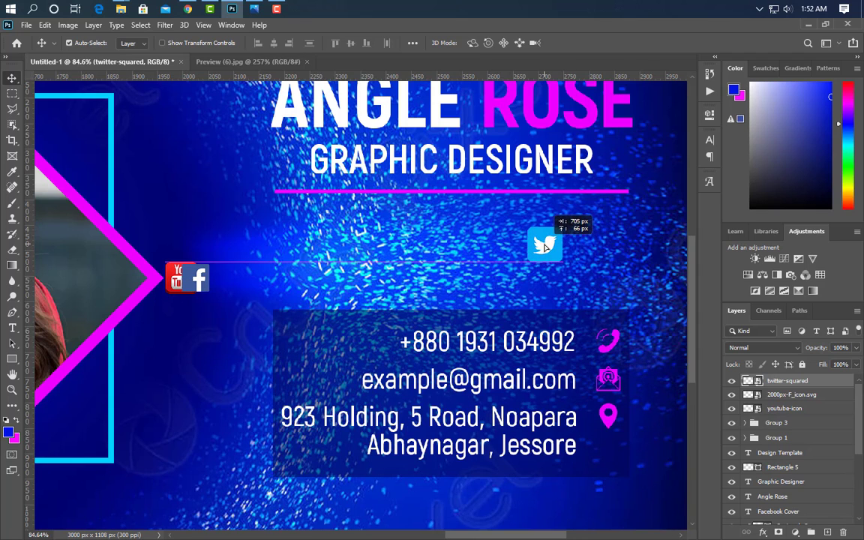
left_click(218, 285)
left_click_drag(204, 284, 393, 249)
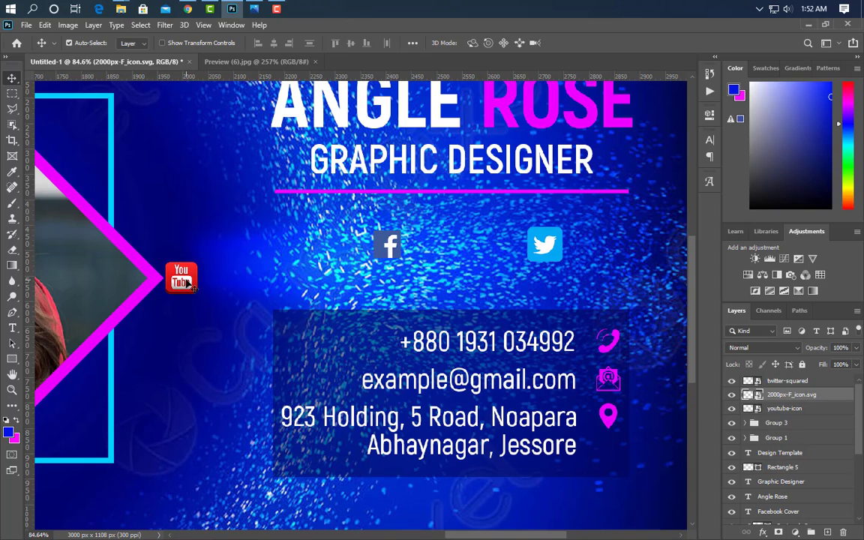
left_click_drag(189, 285, 459, 250)
Fit the whole canvas on screen with Ctrl+0 to review the finished cover layout
key("ctrl+0")
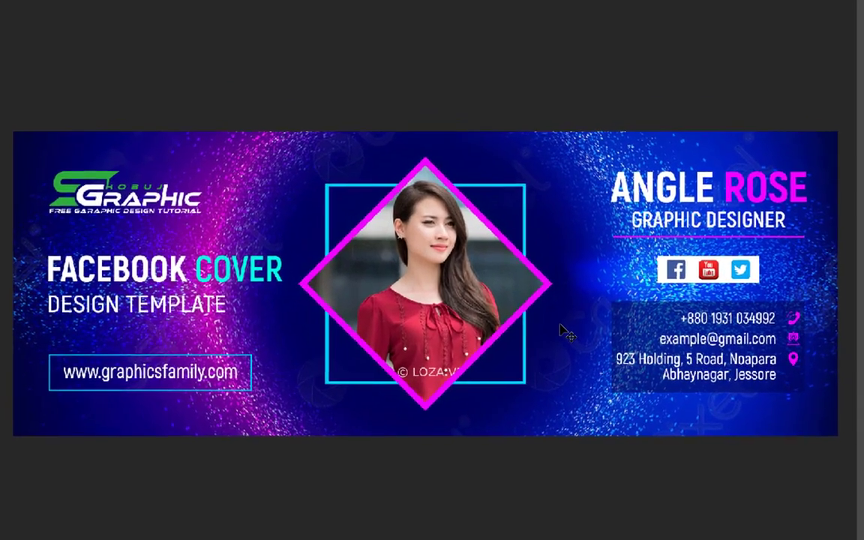